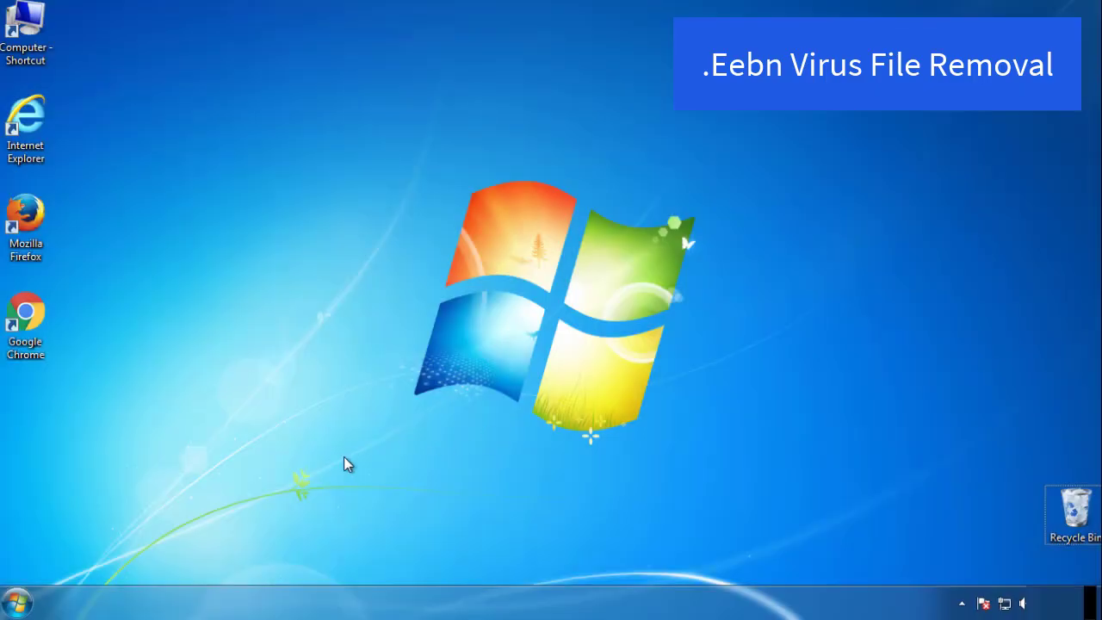
Run msconfig, enable Minimal safe boot on the Boot tab, and restart into Safe Mode
click(19, 602)
click(88, 556)
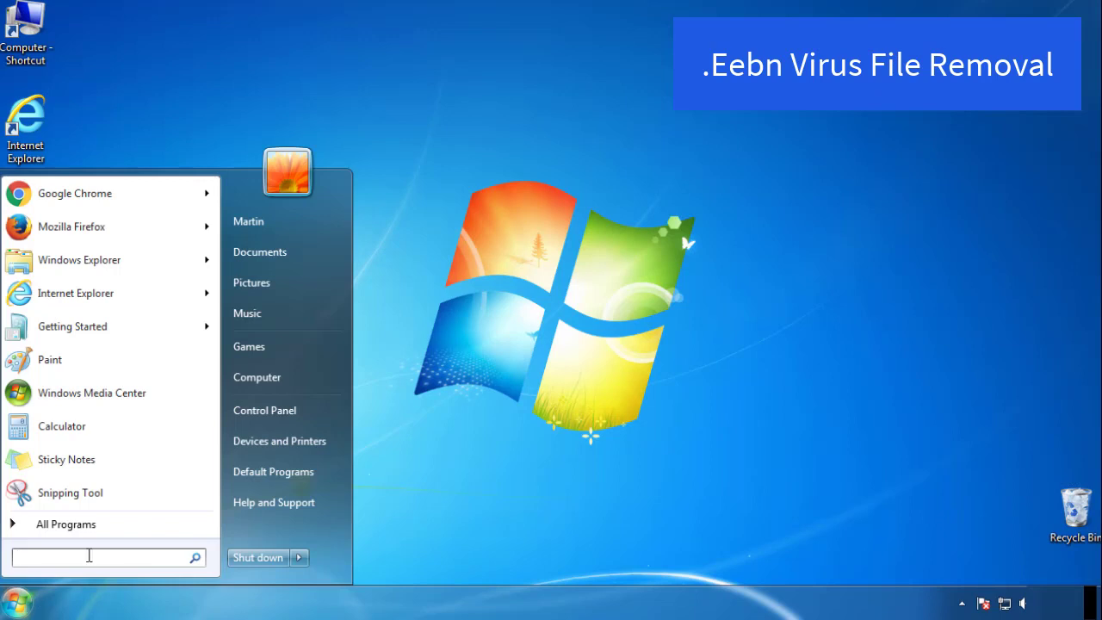
text(msconfig)
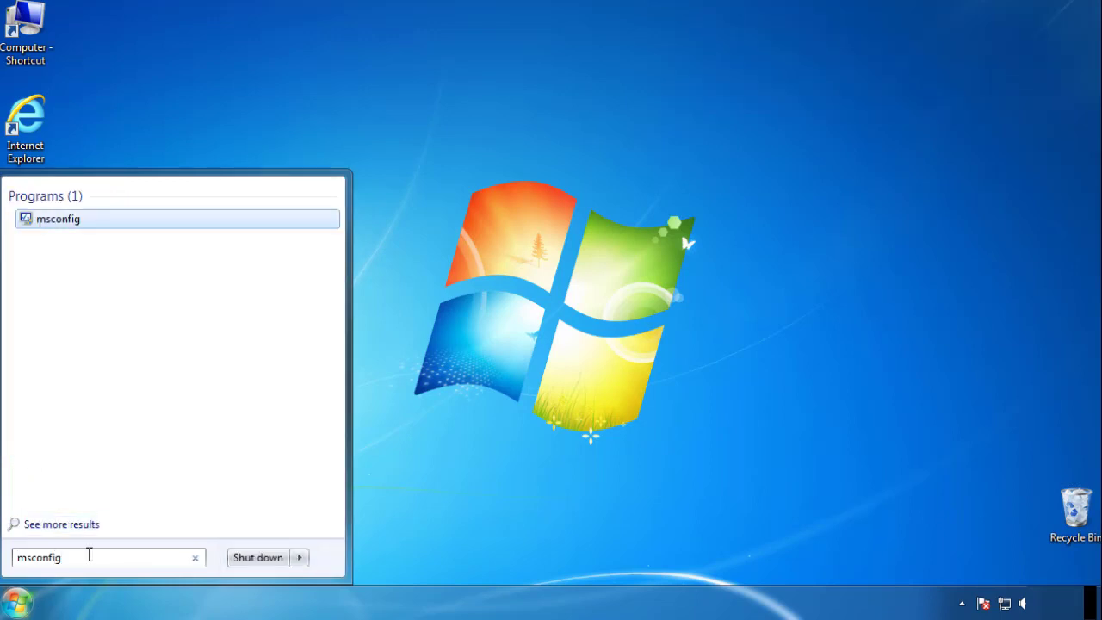
key(Return)
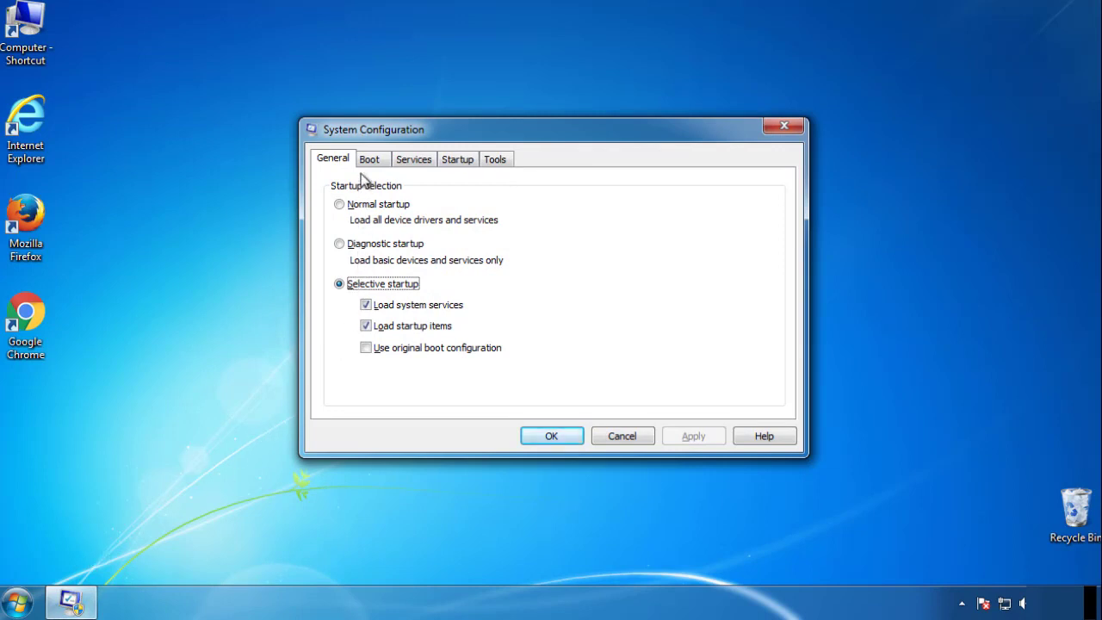
click(370, 161)
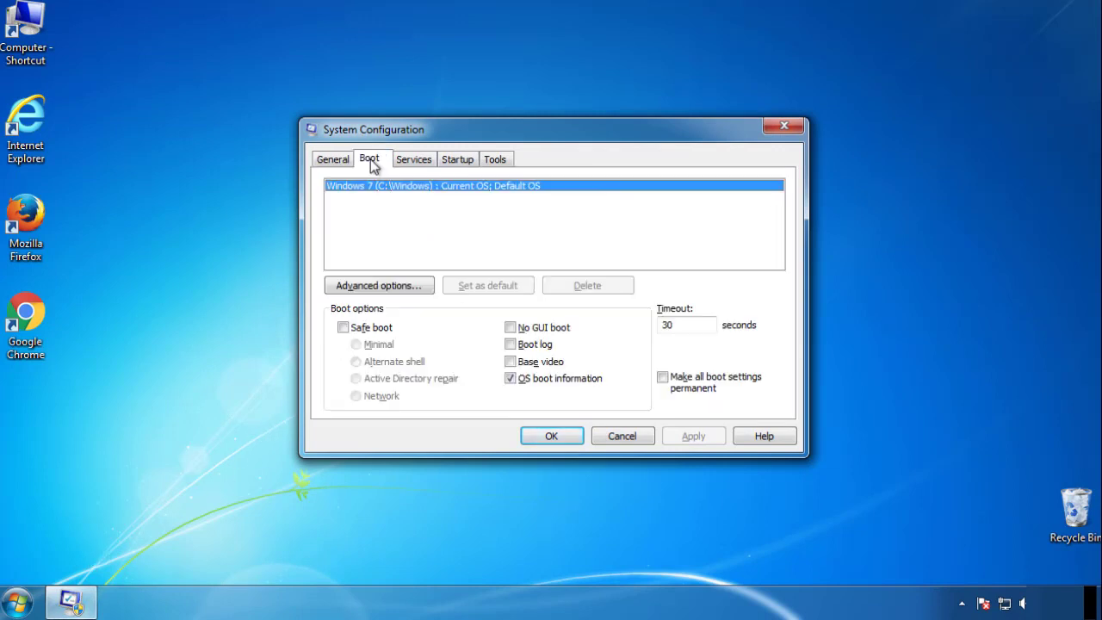
click(343, 328)
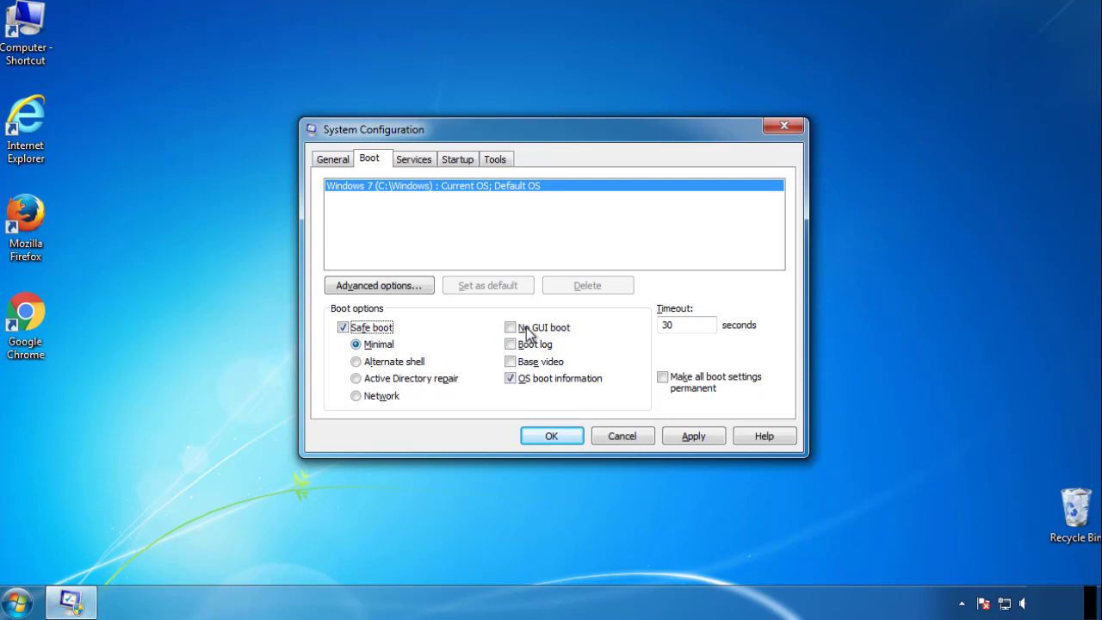
click(552, 436)
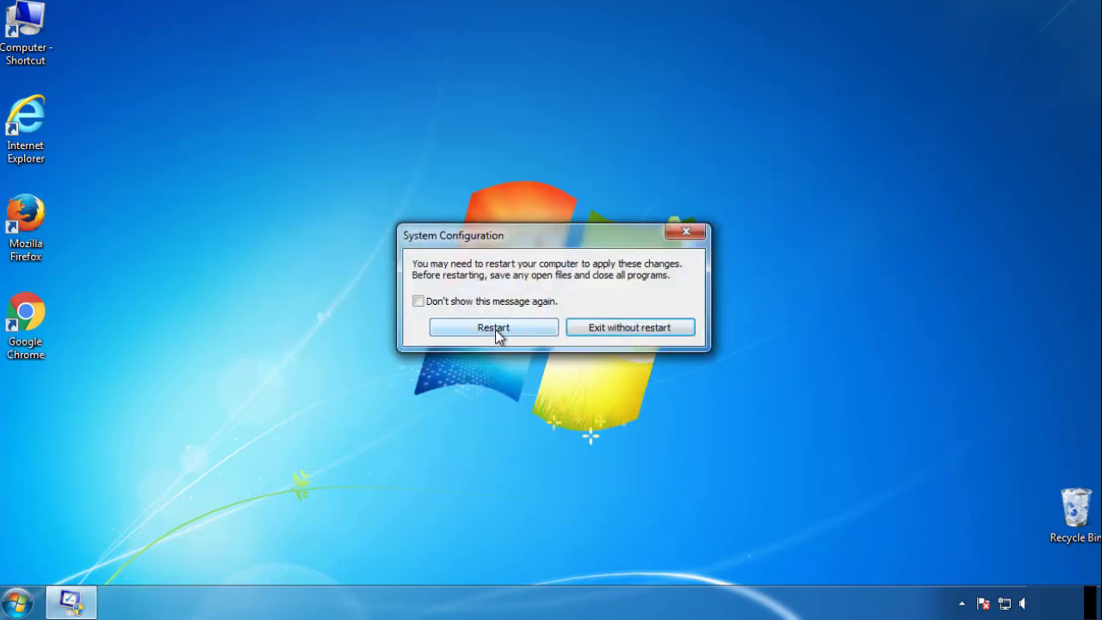
click(495, 329)
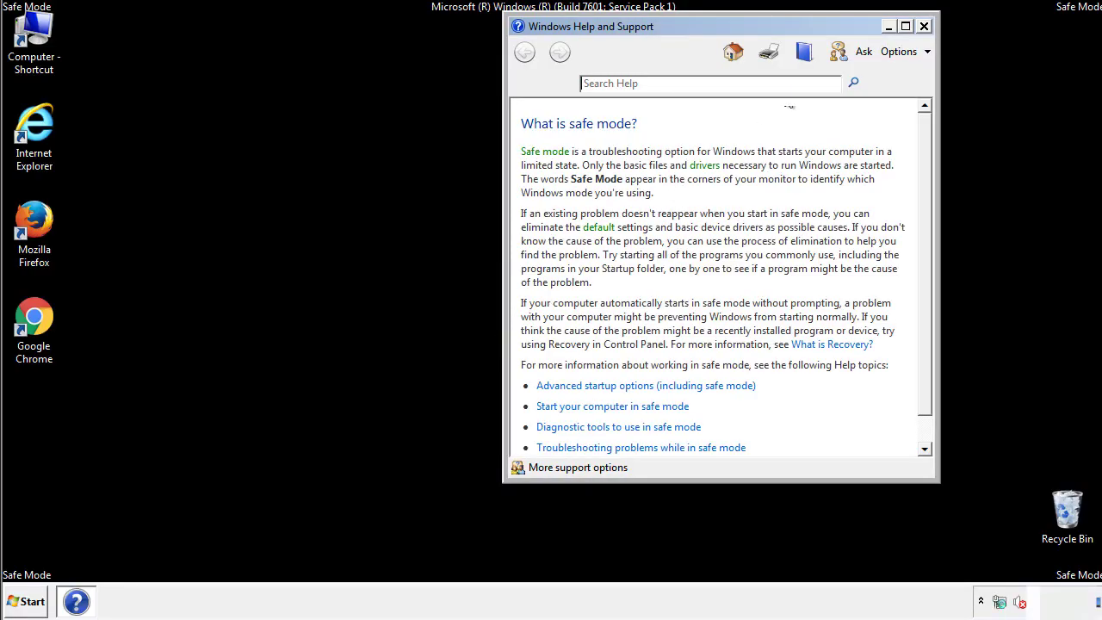
Close the Safe Mode help and set Folder Options to show hidden files, folders and drives
click(924, 26)
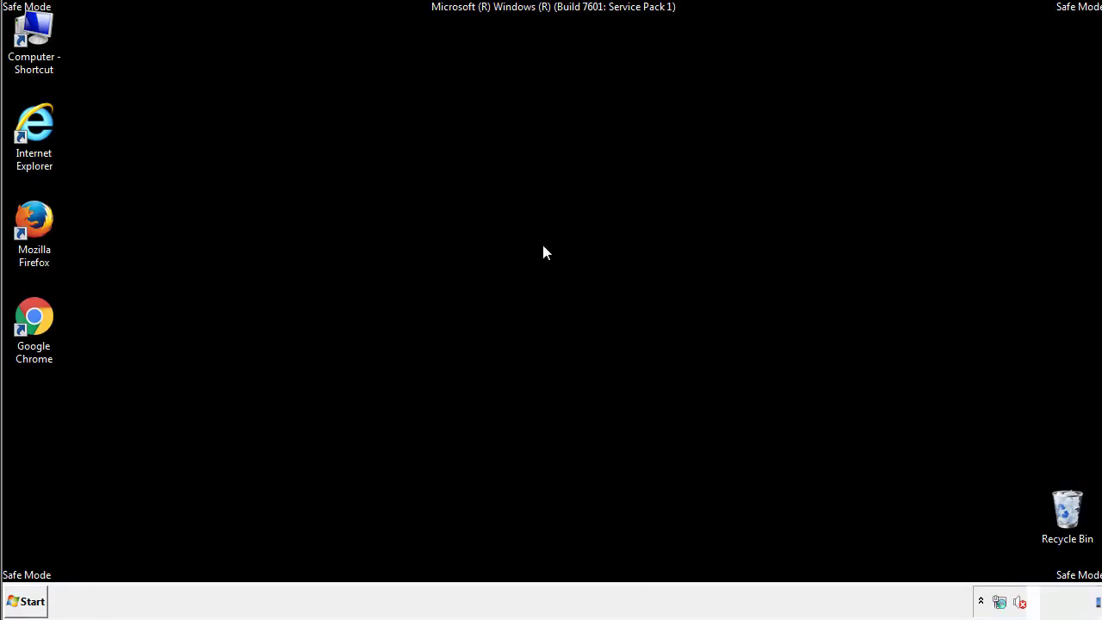
click(33, 601)
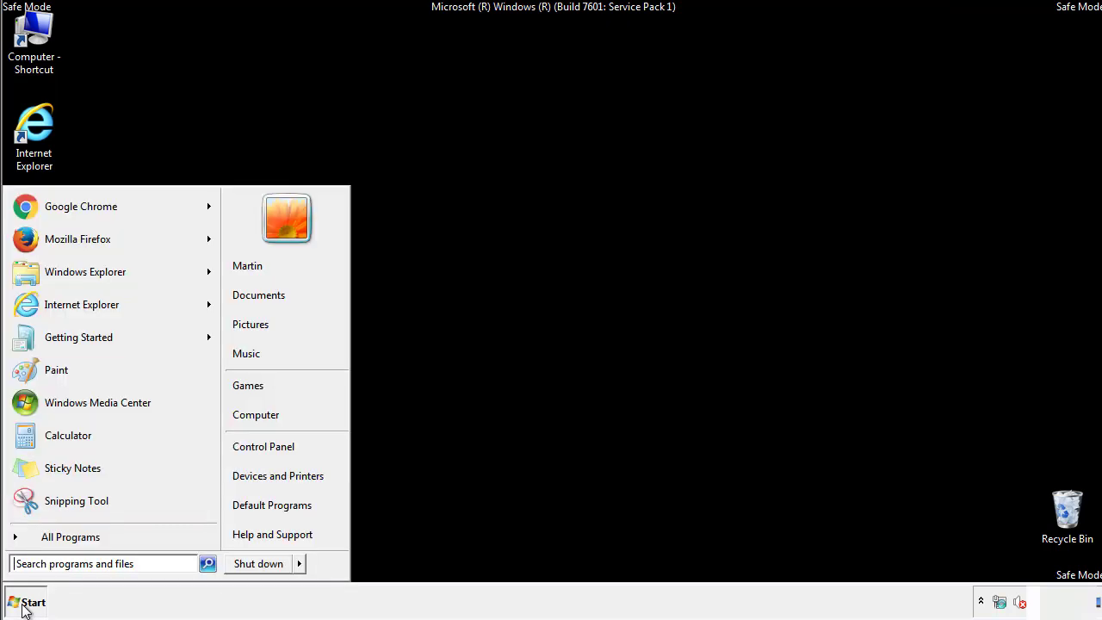
click(274, 443)
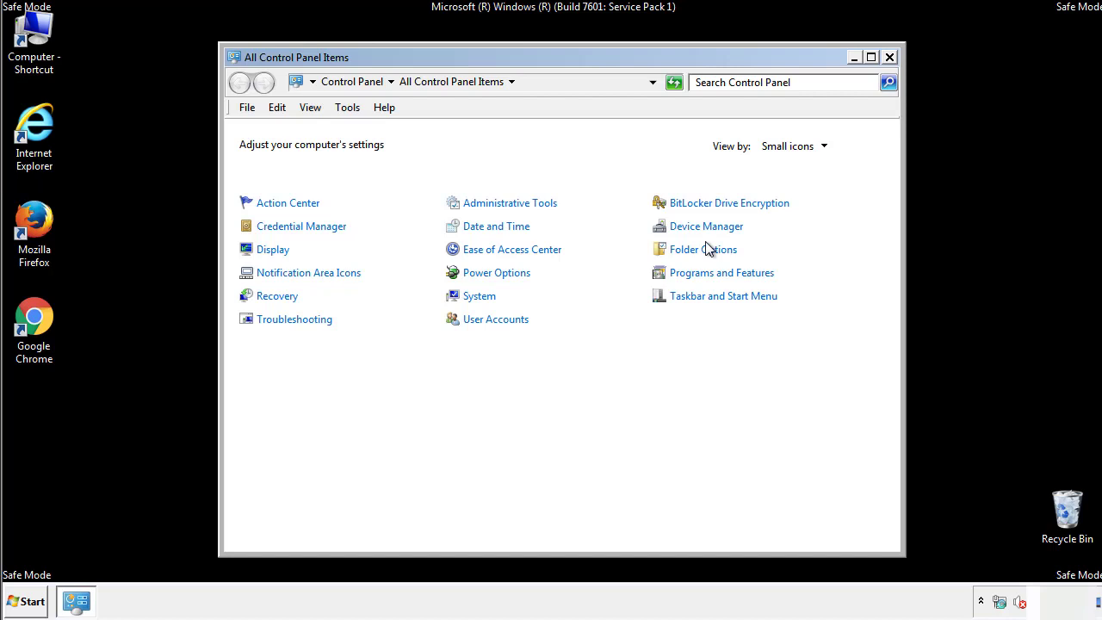
click(704, 249)
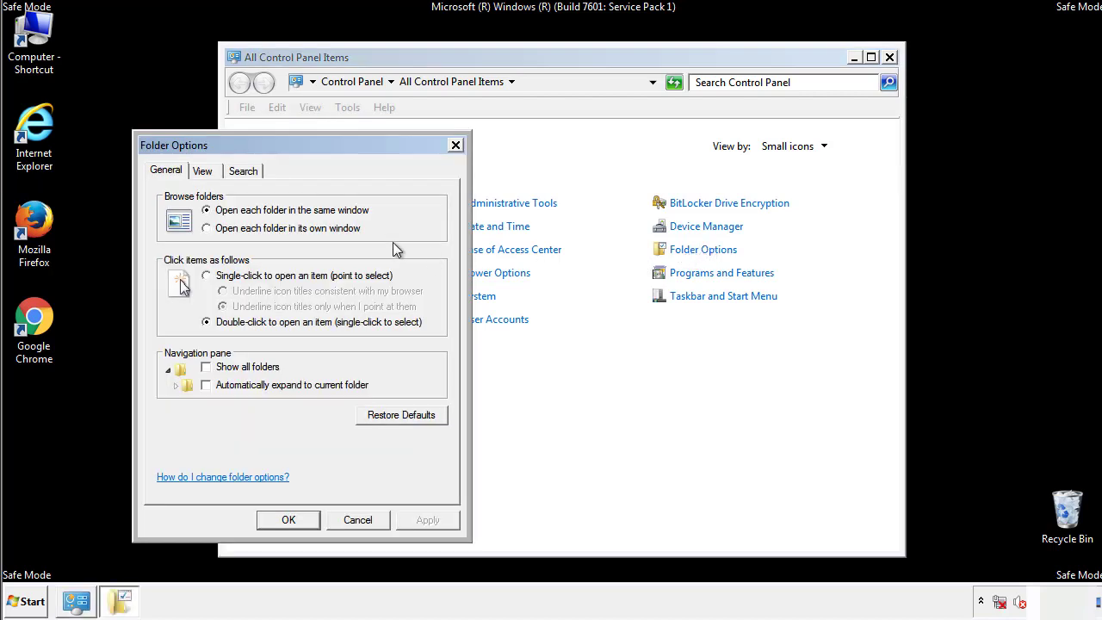
click(205, 173)
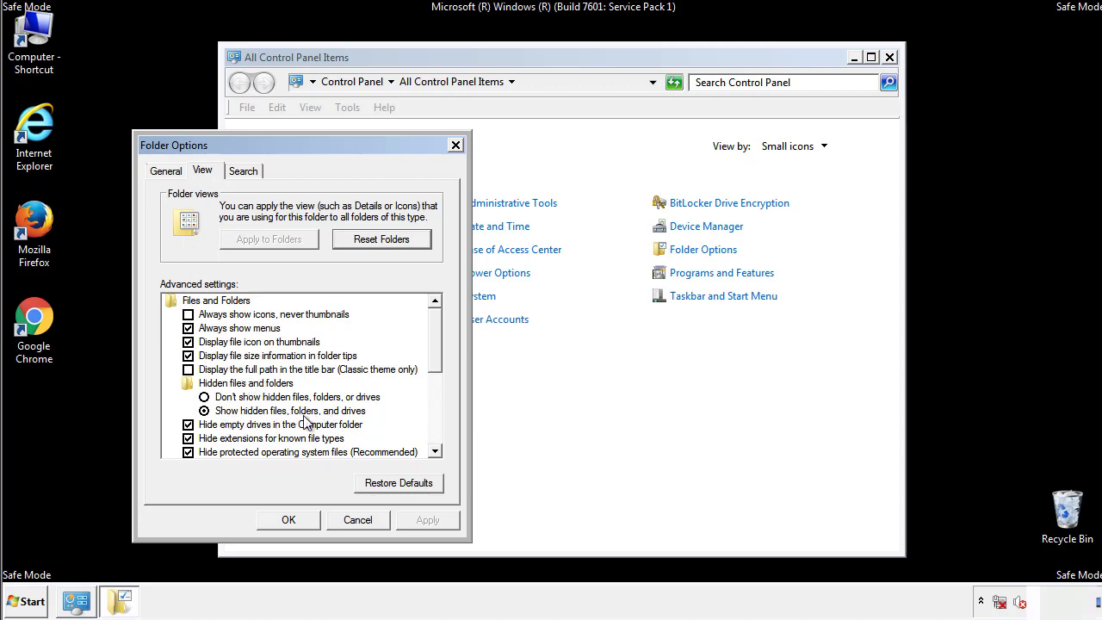
click(289, 519)
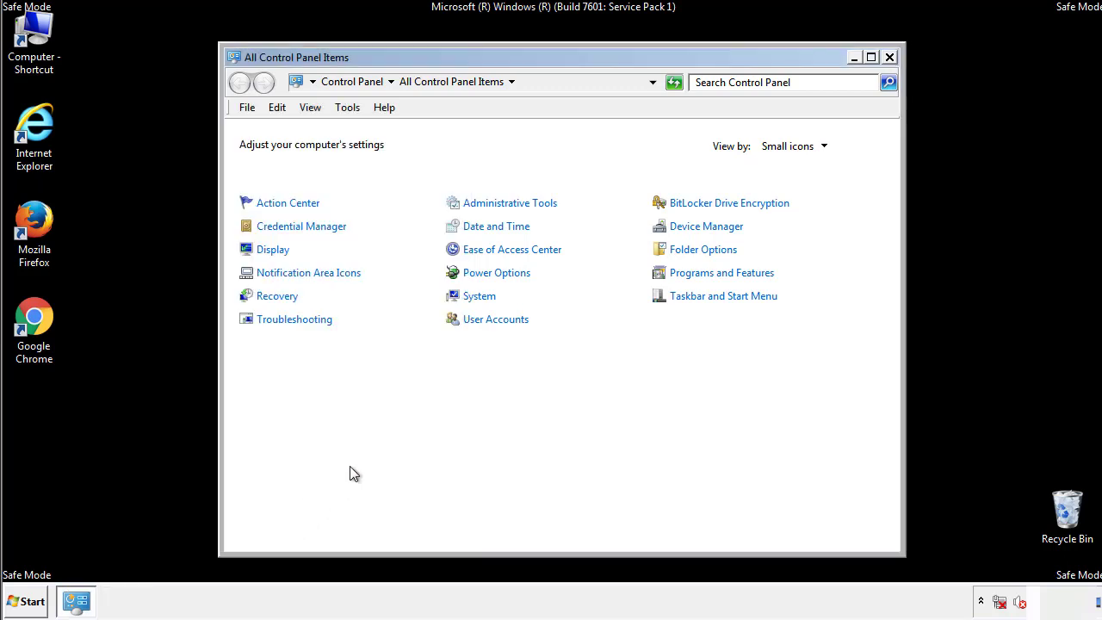
click(889, 56)
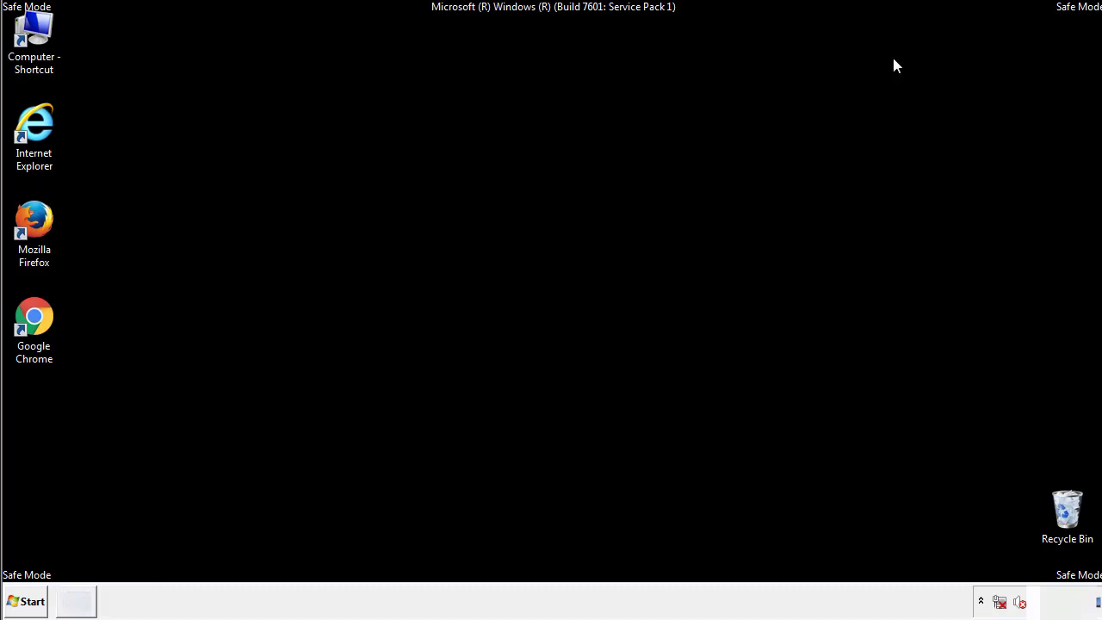
Browse from Computer to C:\Windows\System32\drivers\etc and open the hosts file
double_click(37, 34)
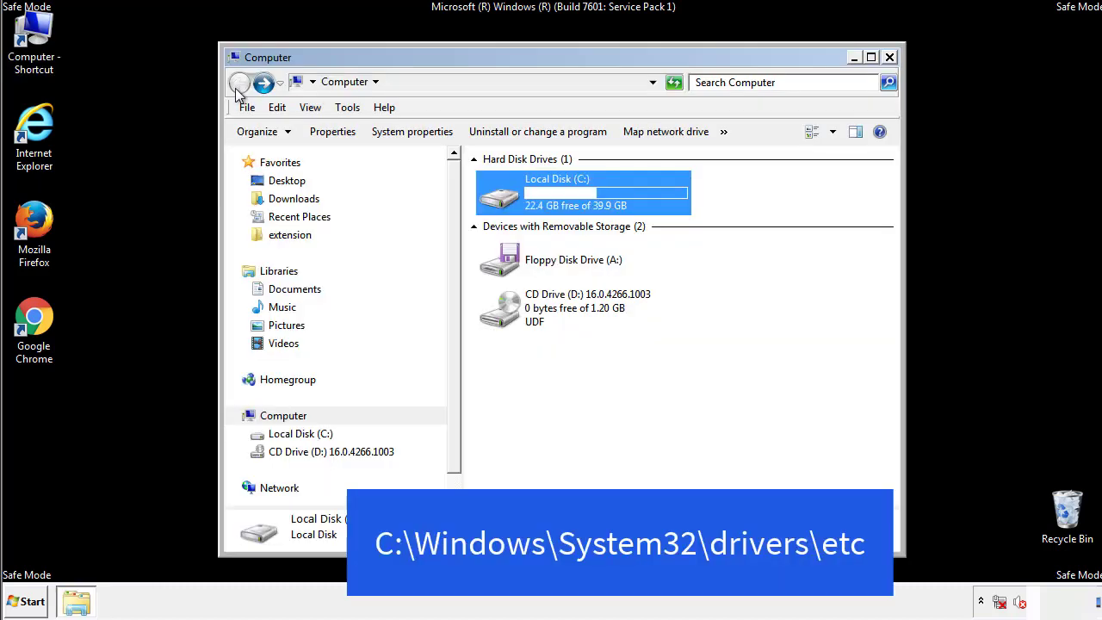
double_click(508, 201)
double_click(505, 315)
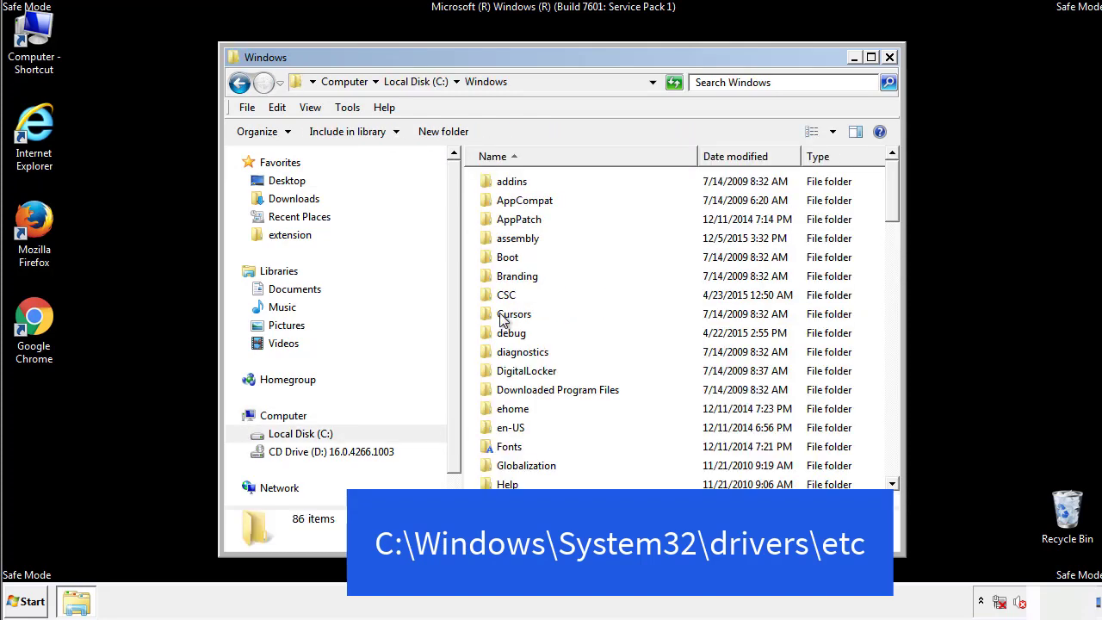
scroll(506, 384, down, 2)
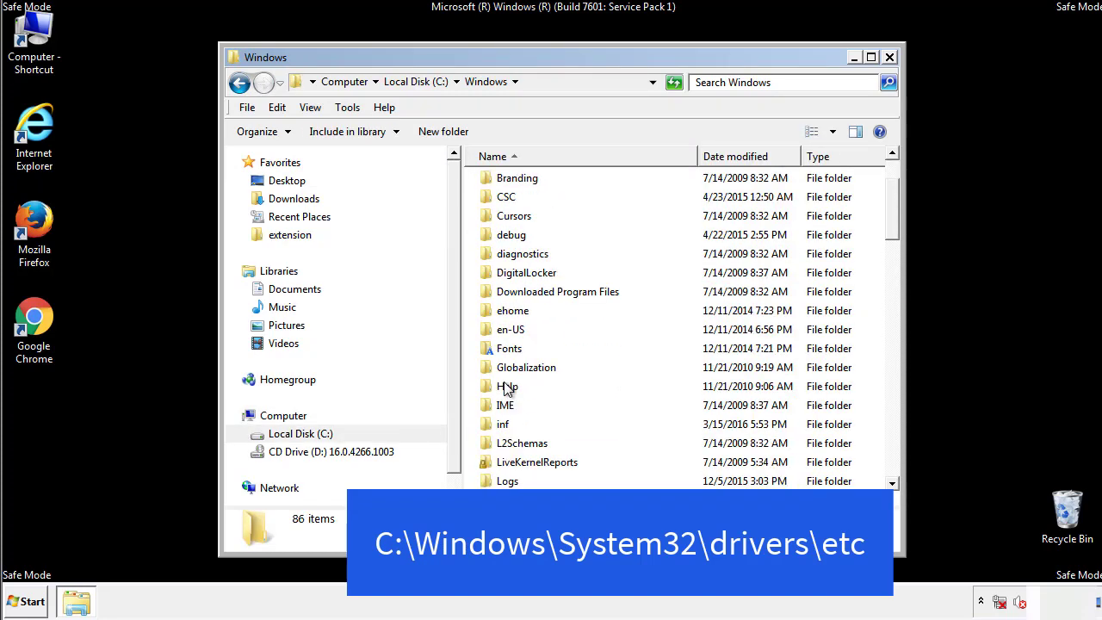
scroll(508, 389, down, 7)
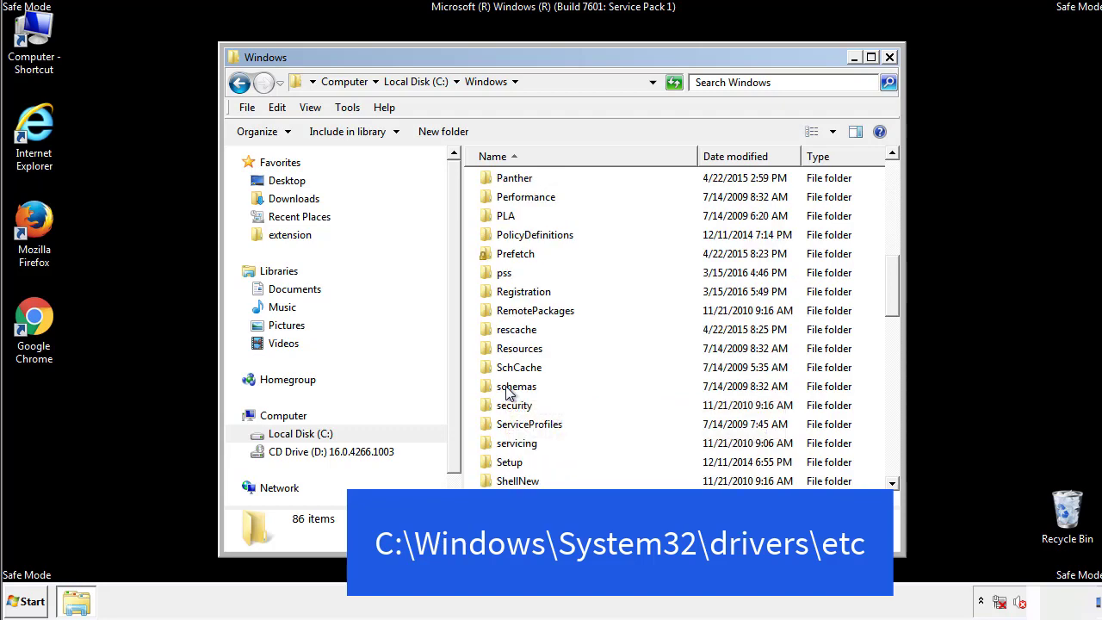
scroll(508, 392, down, 2)
double_click(523, 446)
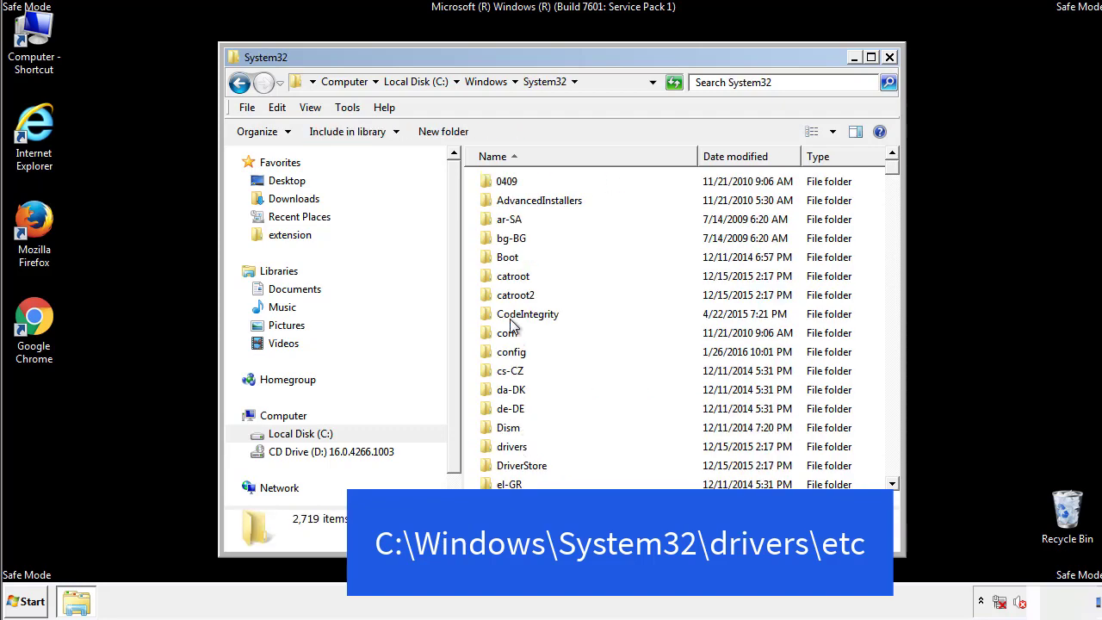
double_click(514, 449)
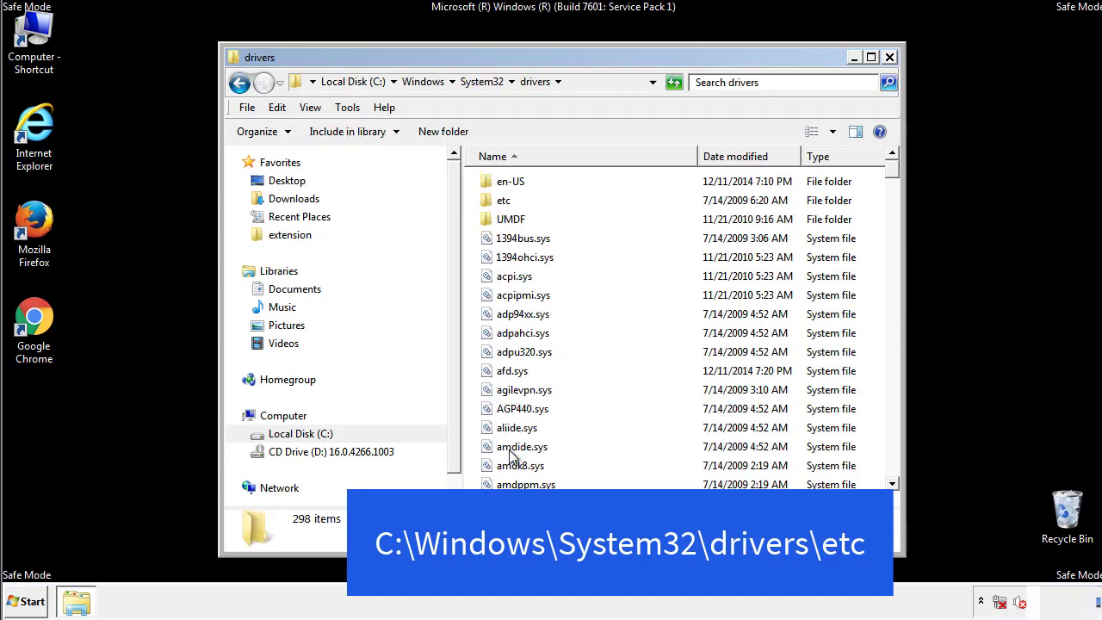
double_click(493, 206)
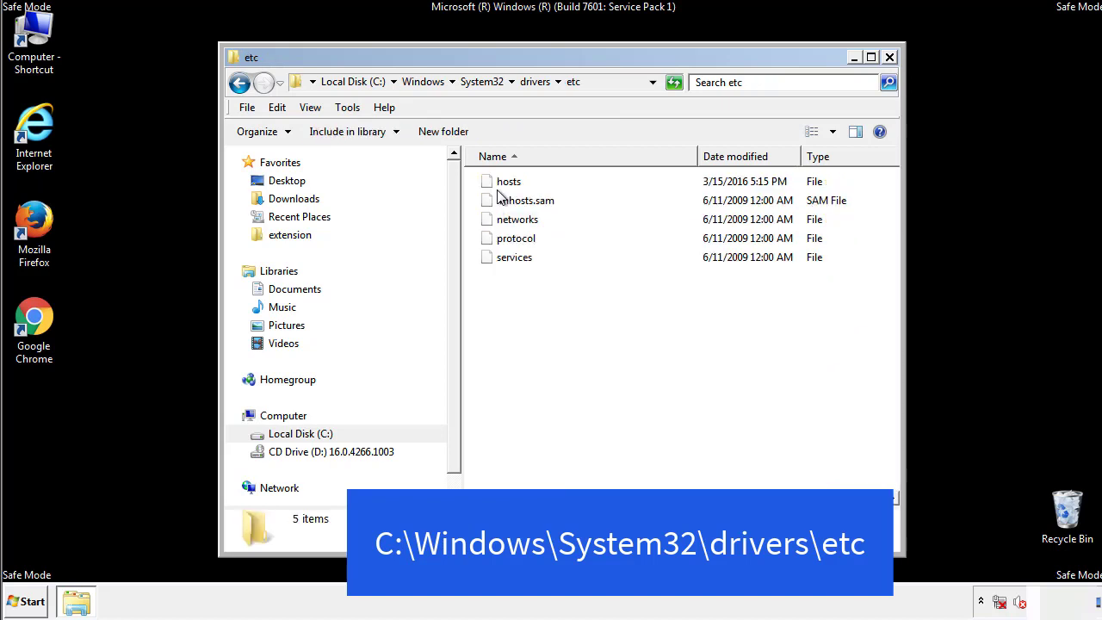
double_click(501, 185)
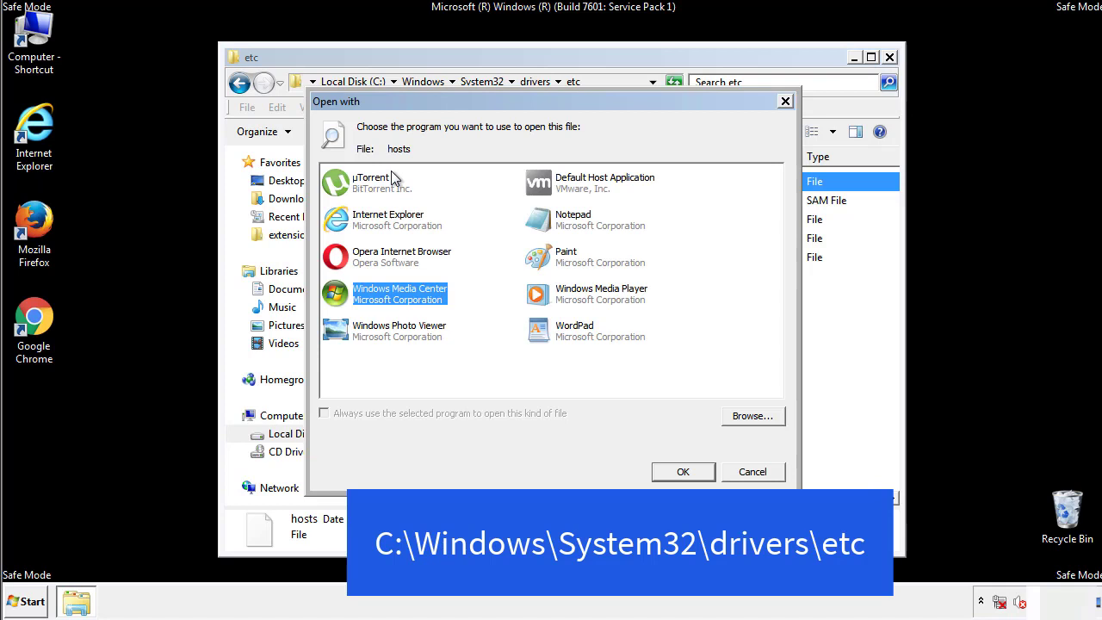
Open the hosts file in Notepad and bring its window fully on-screen
click(557, 224)
click(682, 472)
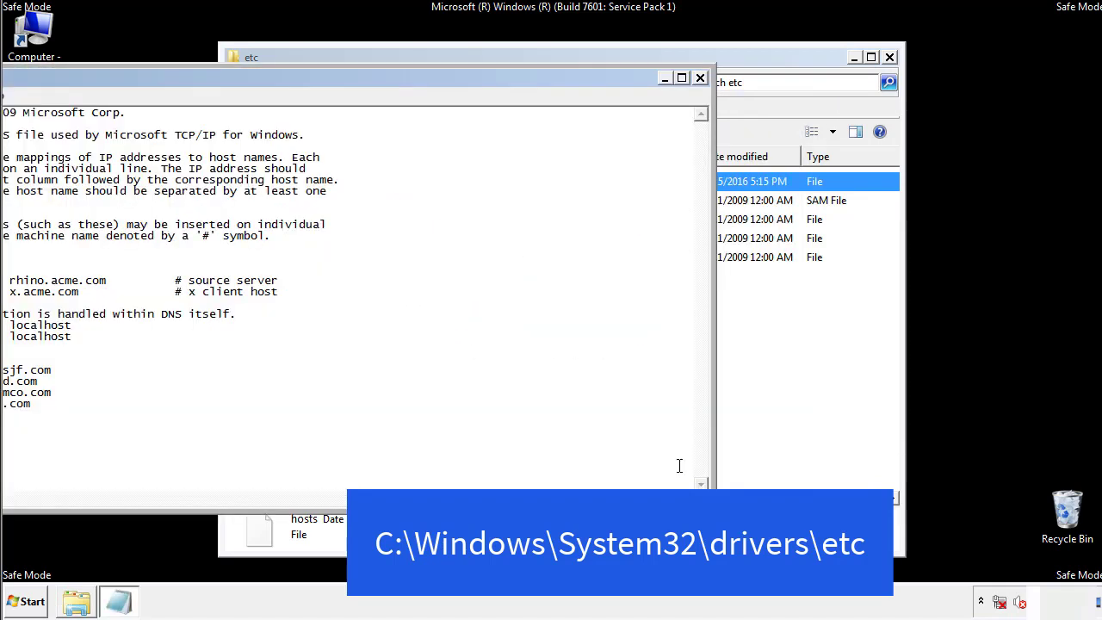
drag(450, 77, 701, 93)
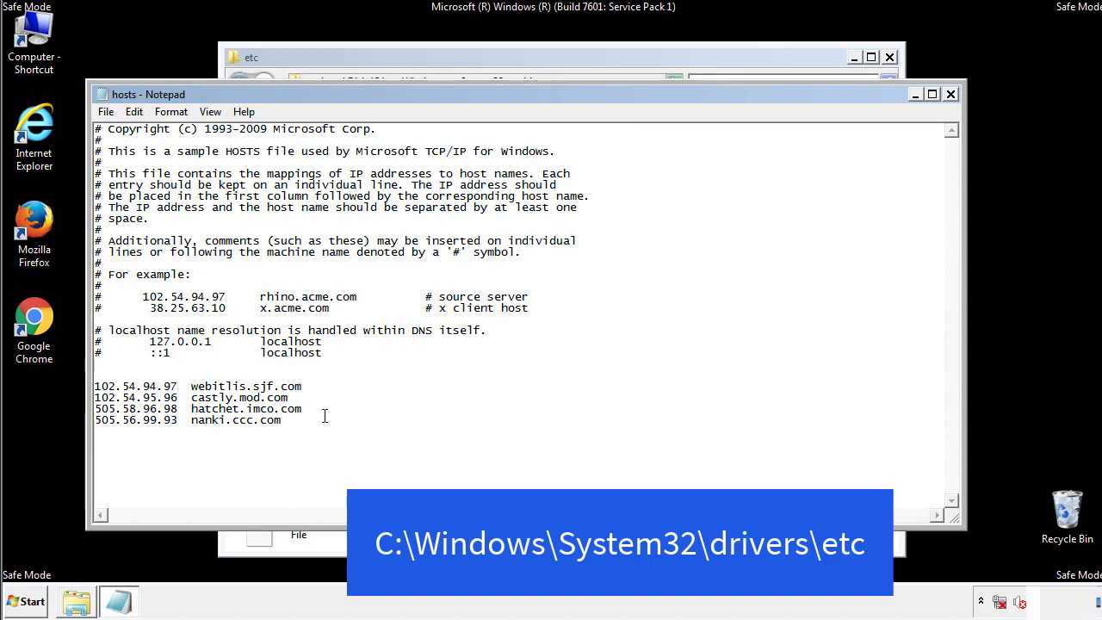
Delete the four suspicious host entries, save hosts, and close the etc folder
drag(309, 421, 117, 382)
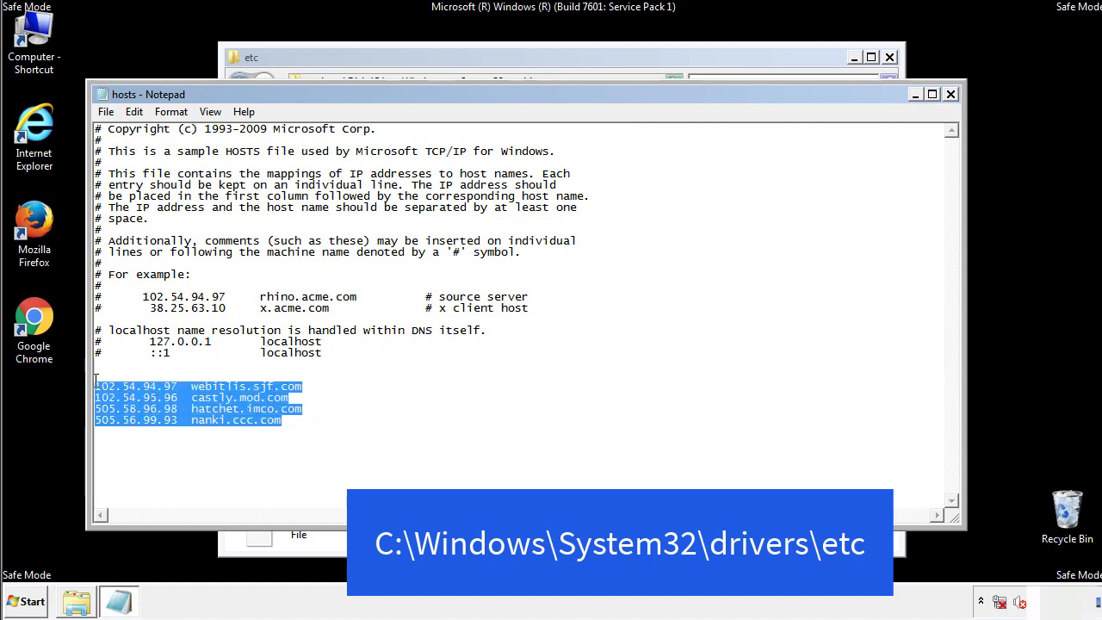
key(Delete)
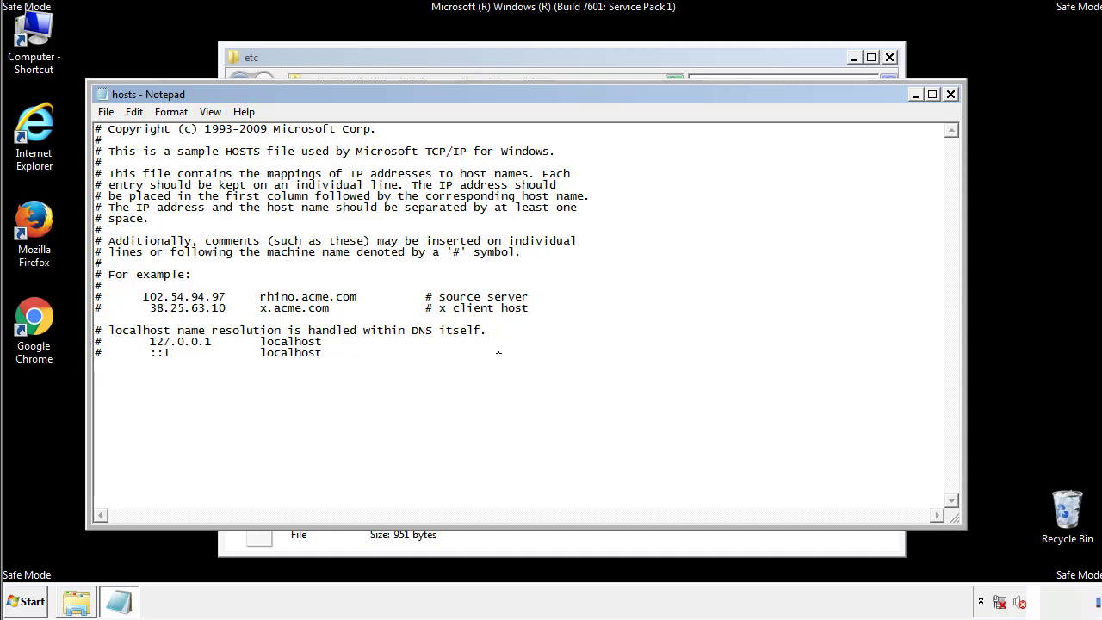
click(952, 94)
click(485, 314)
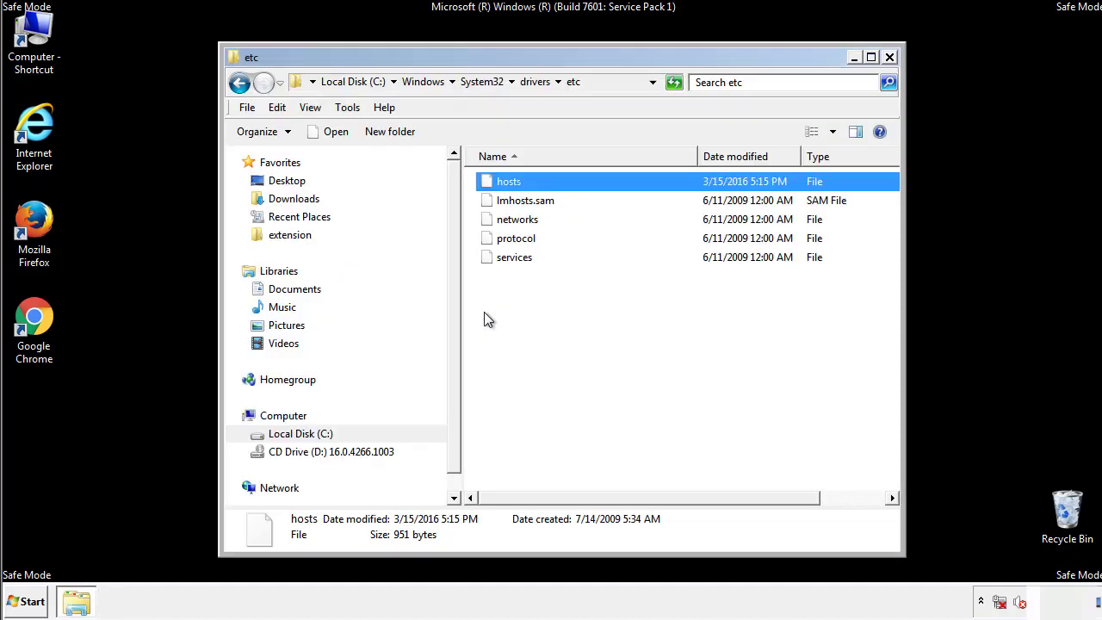
click(484, 321)
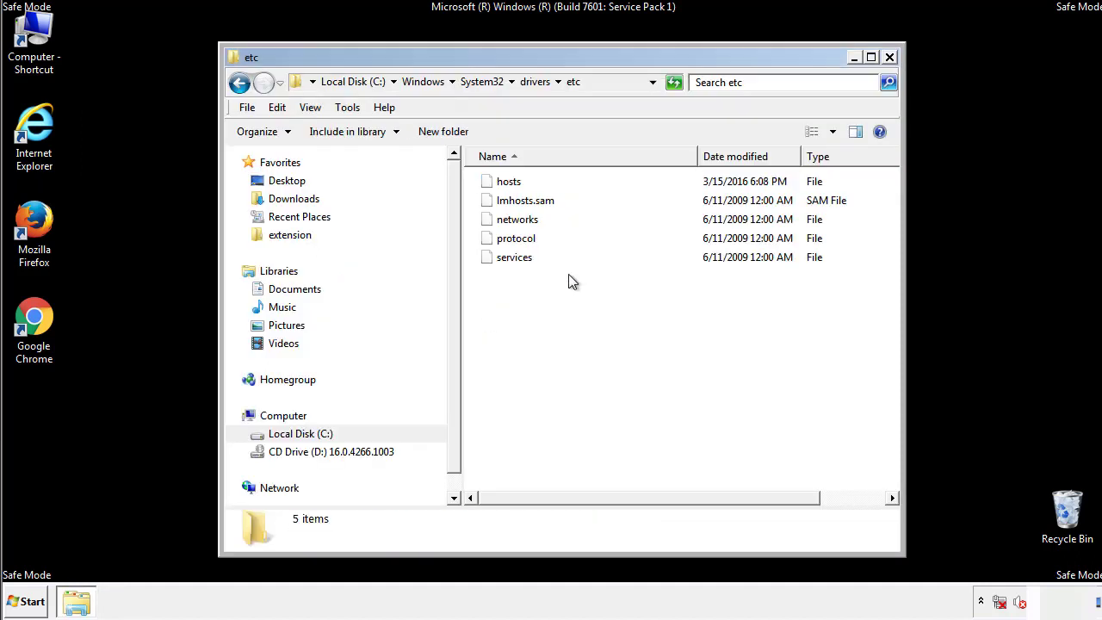
click(889, 58)
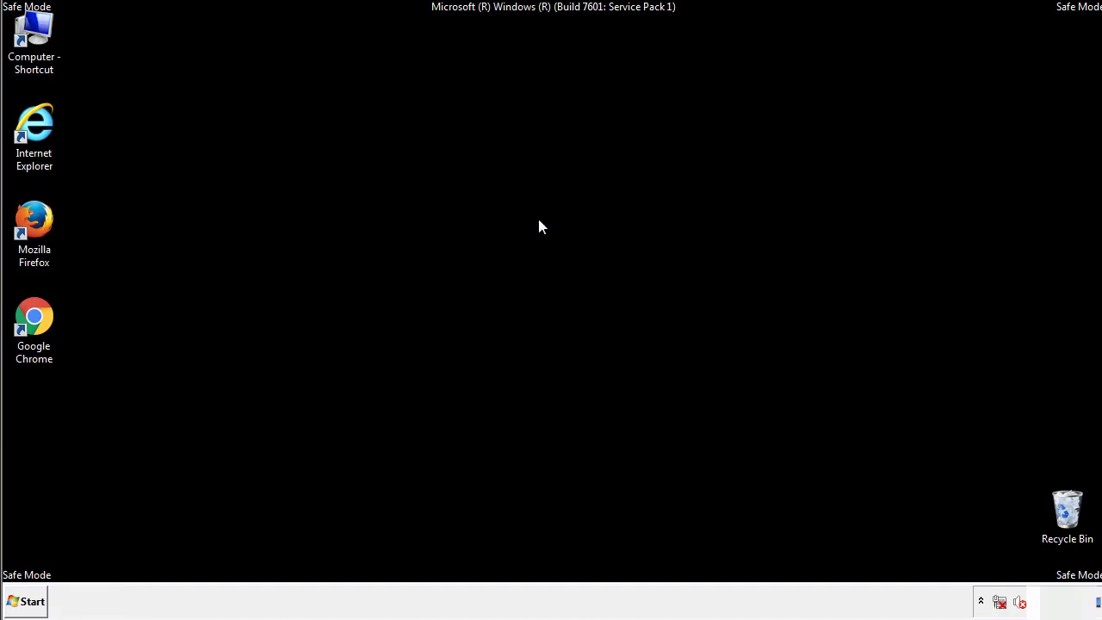
Open the Startup folder from the All Programs list
click(30, 600)
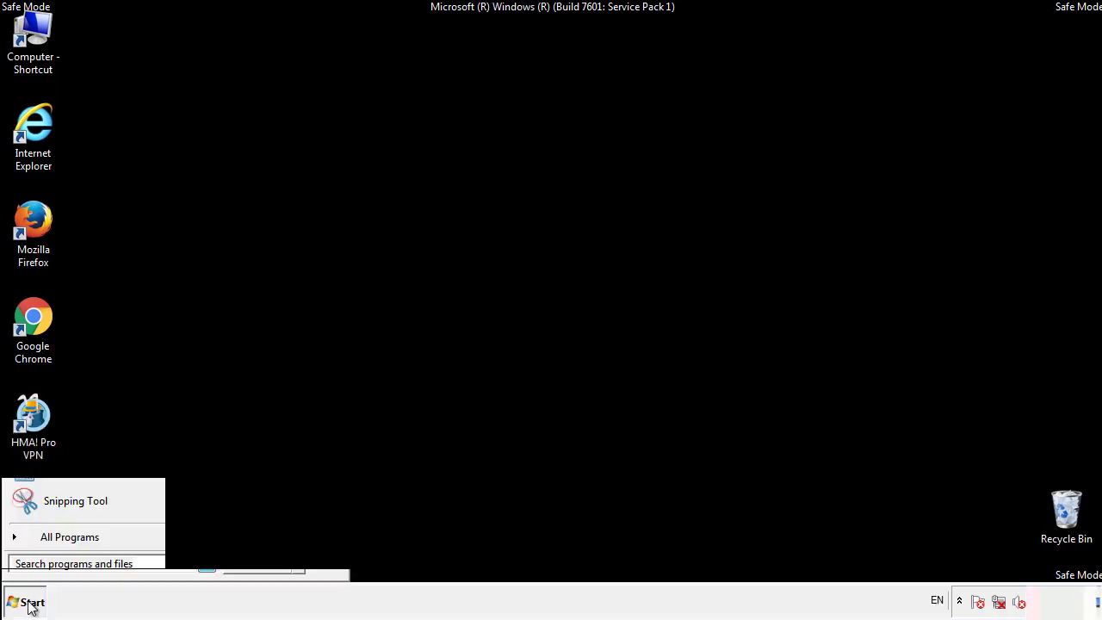
click(49, 544)
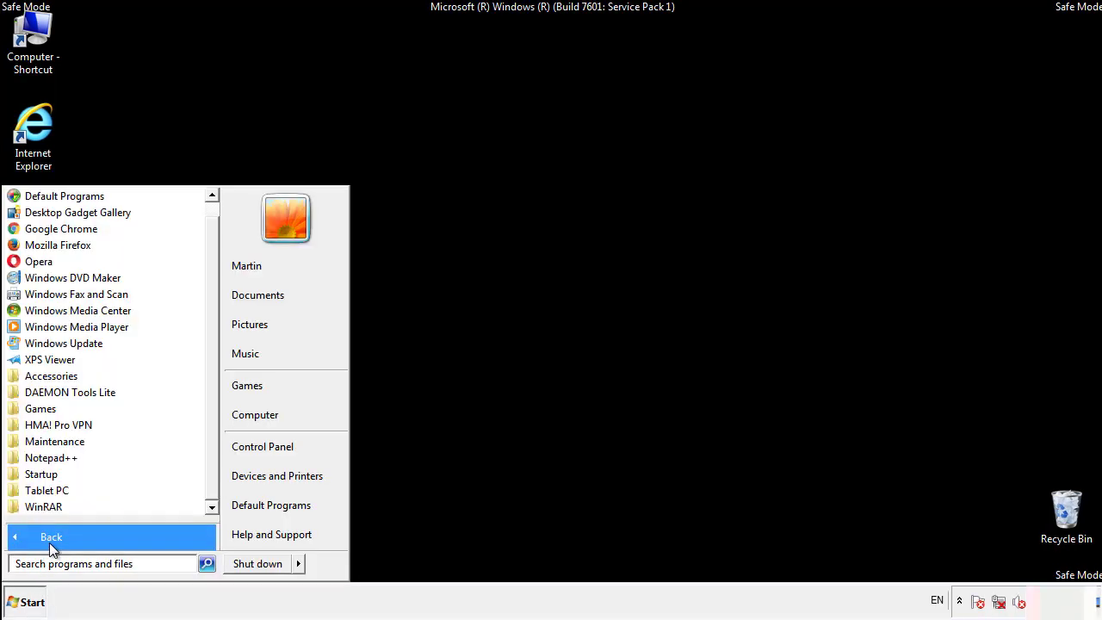
right_click(42, 472)
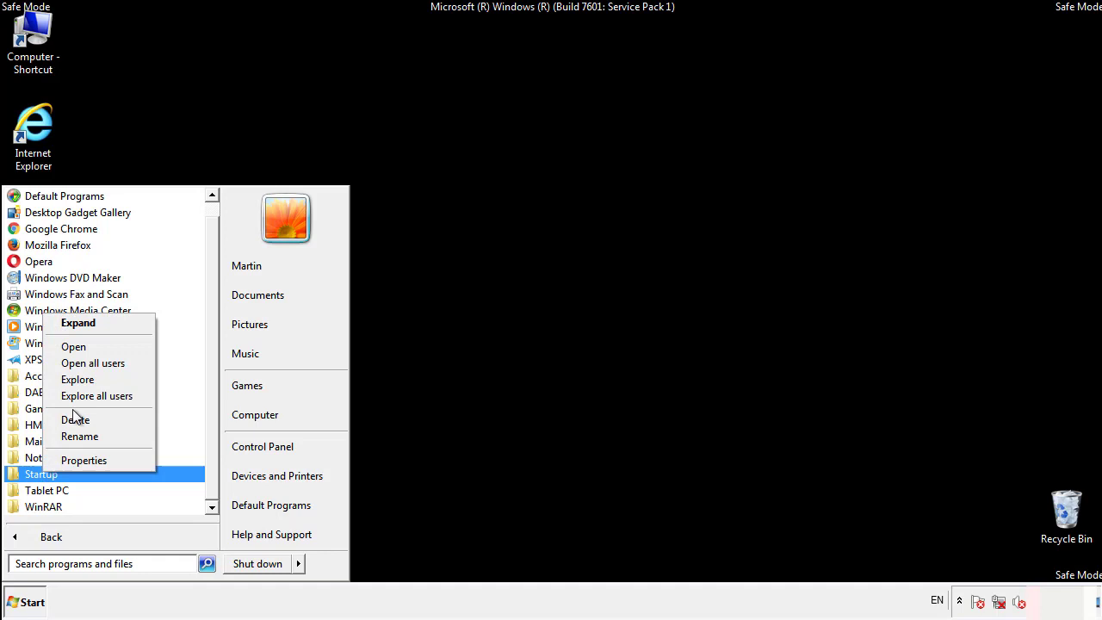
click(83, 345)
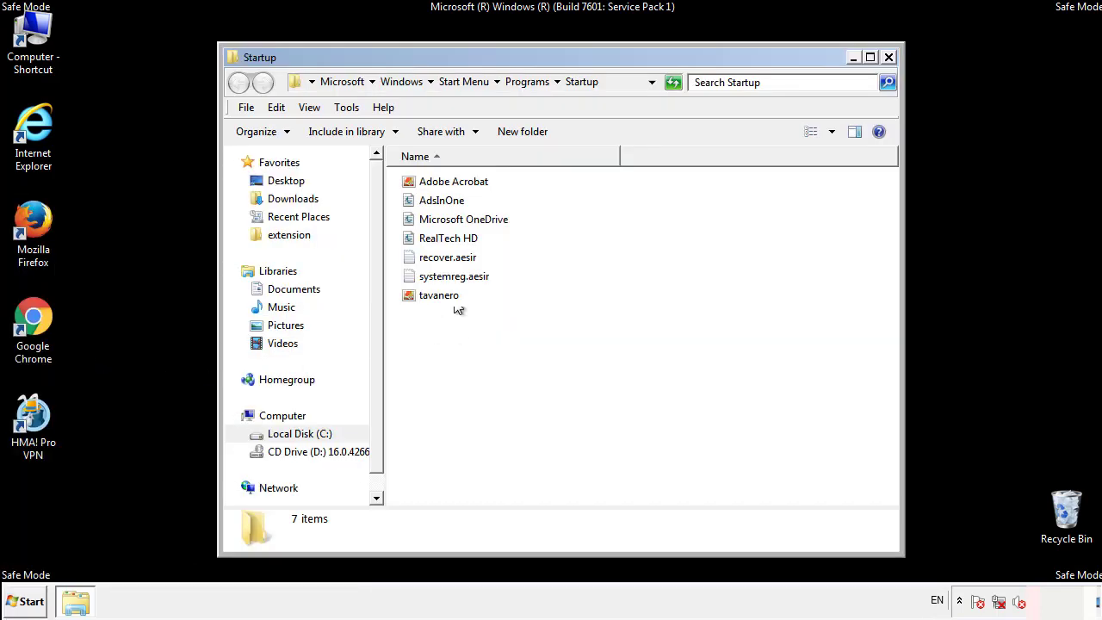
Delete AdsInOne, recover.aesir, systemreg.aesir and tavanero, then close the Startup window
click(450, 203)
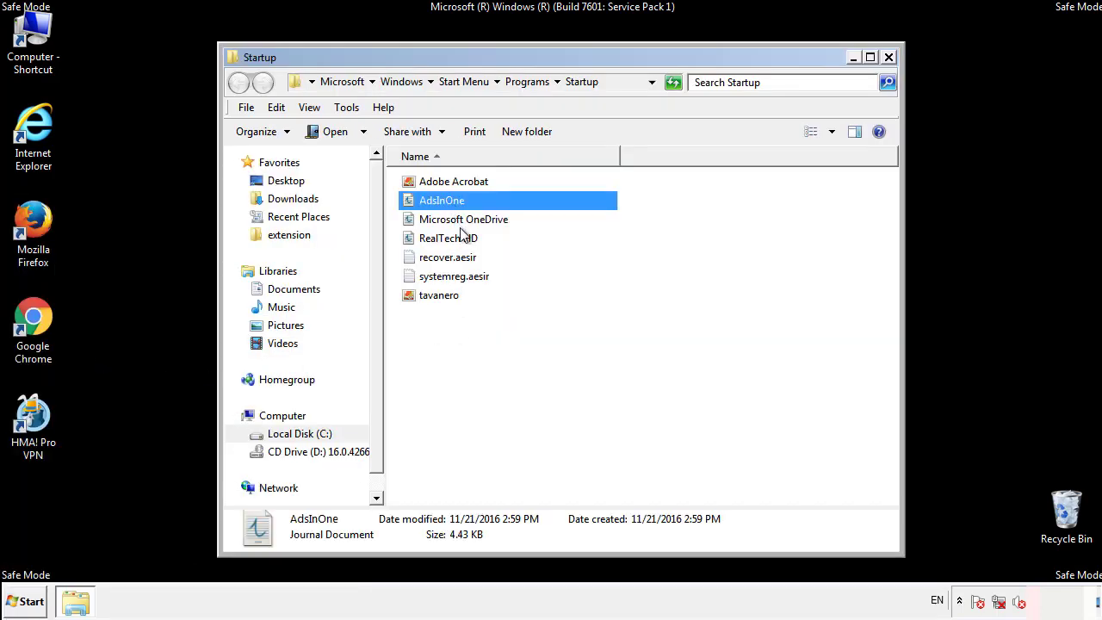
ctrl+click(454, 258)
ctrl+click(457, 277)
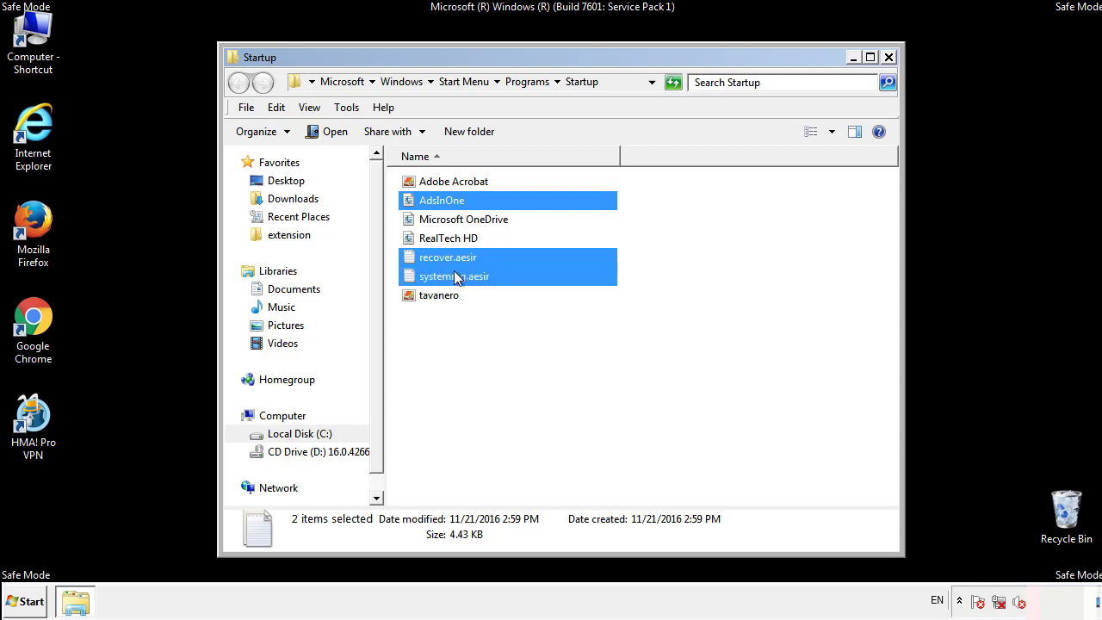
ctrl+click(440, 294)
right_click(436, 296)
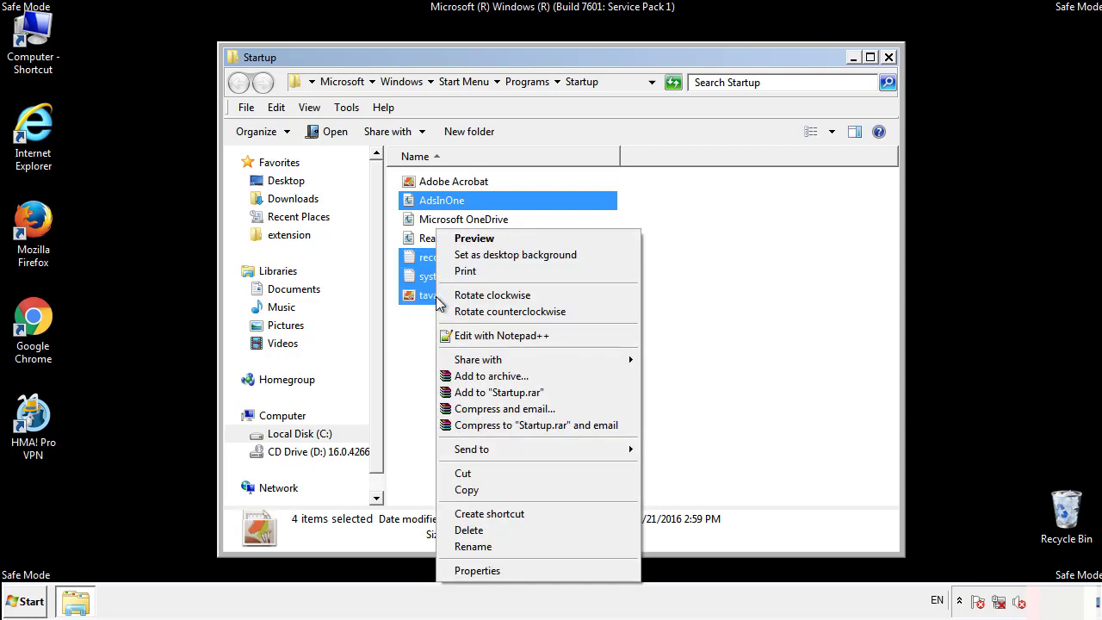
click(462, 531)
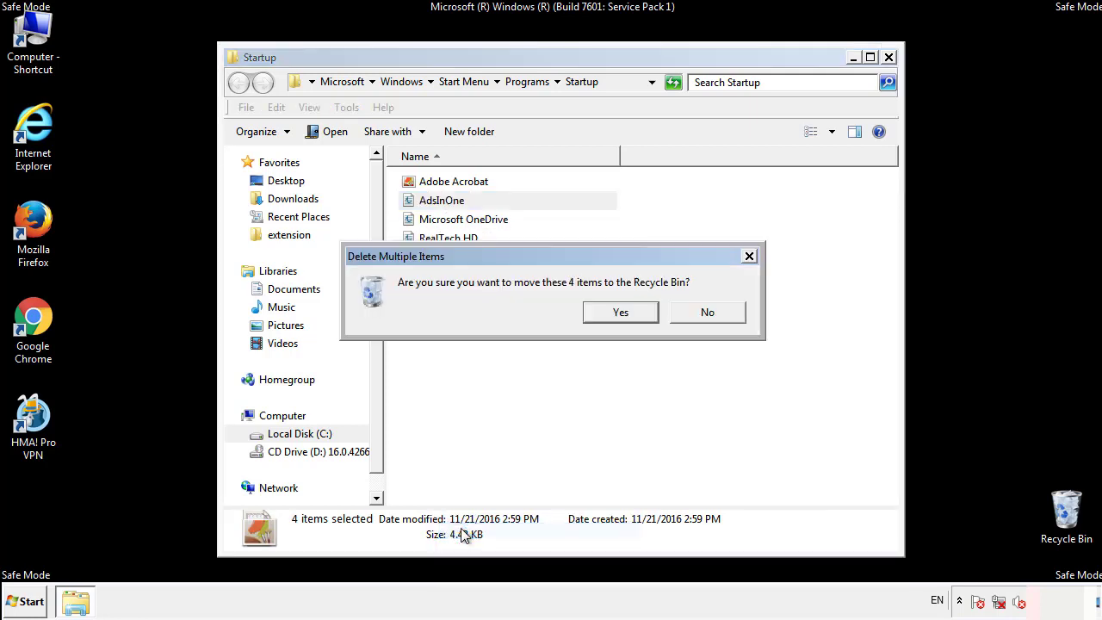
click(611, 313)
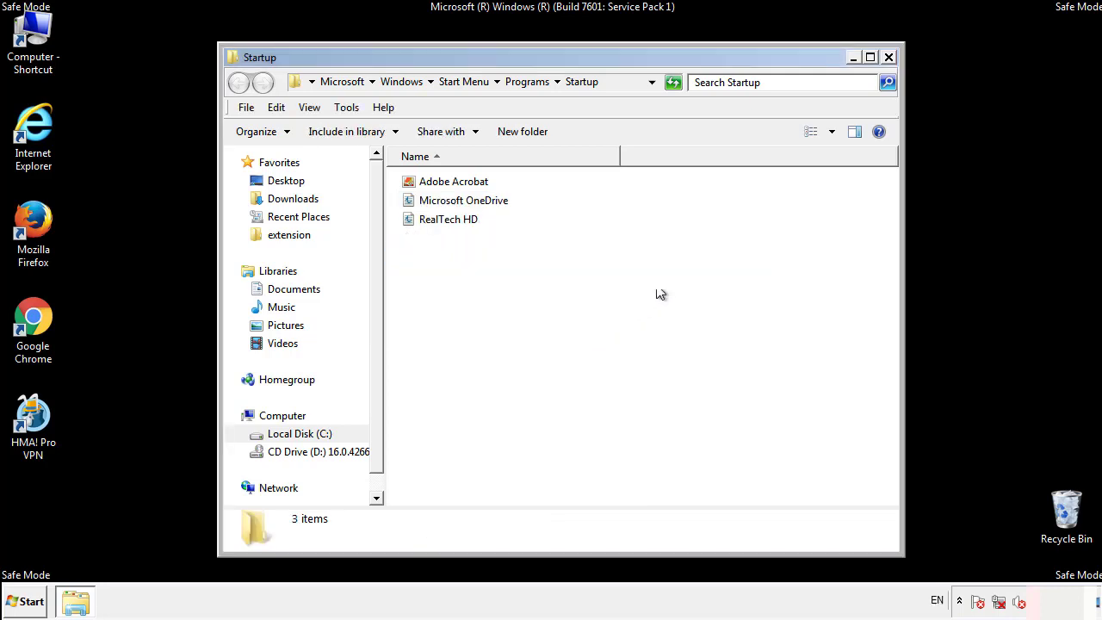
click(889, 59)
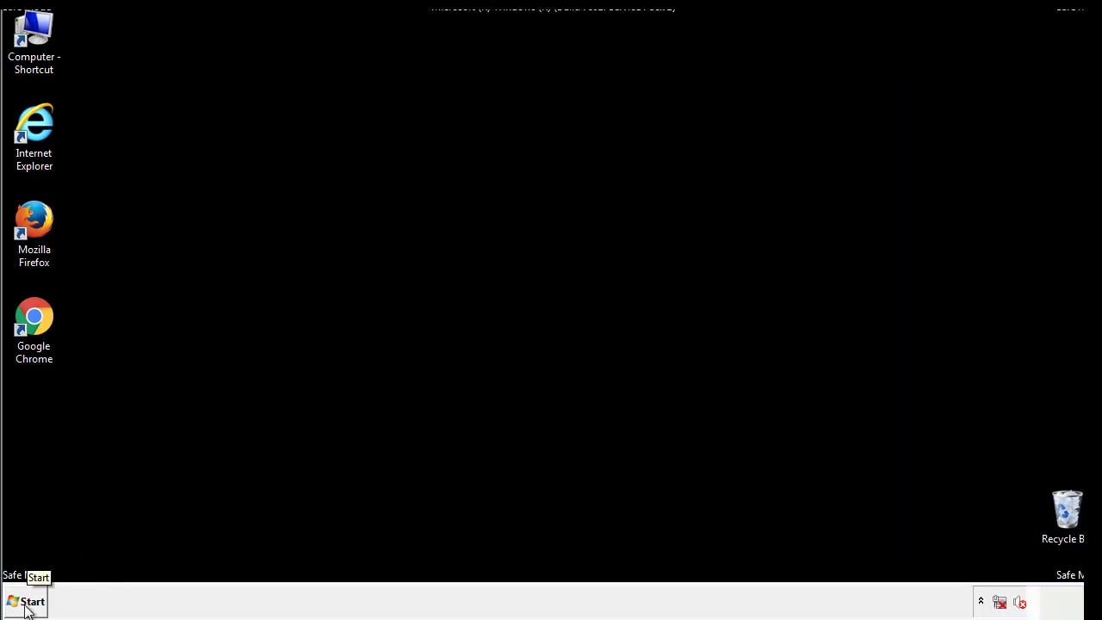
Launch Registry Editor by searching regedit from the Start menu
click(27, 603)
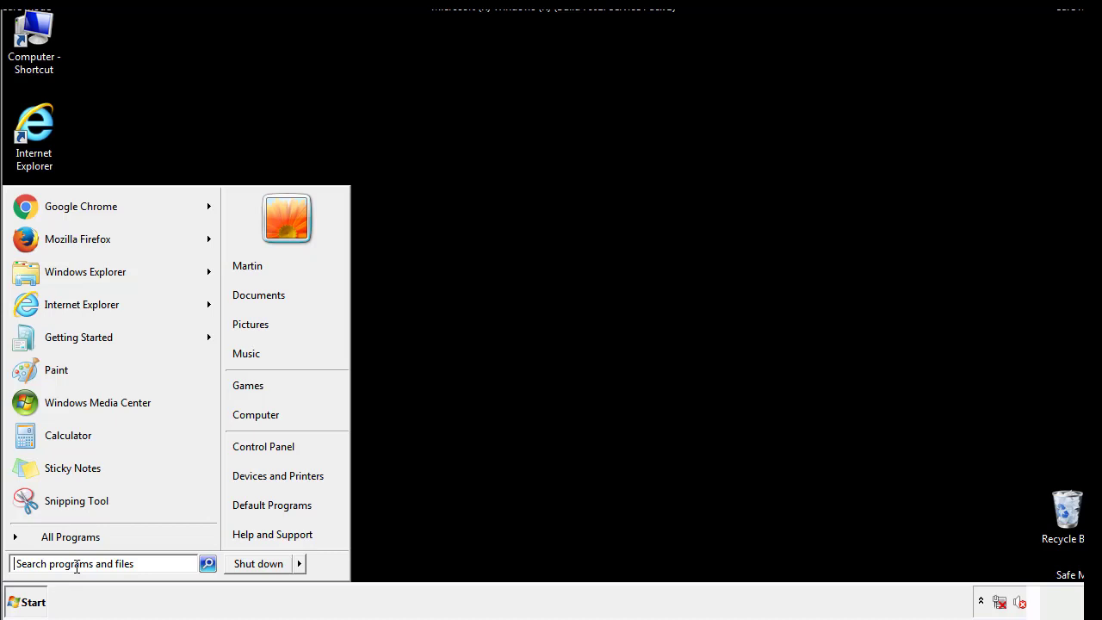
text(reged)
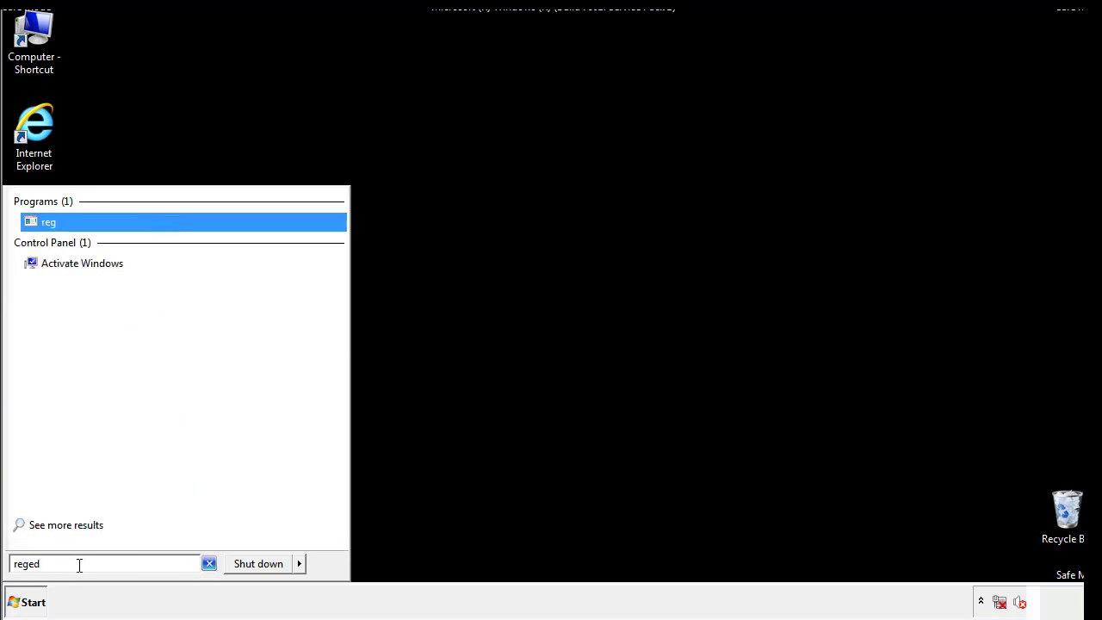
text(it)
key(Return)
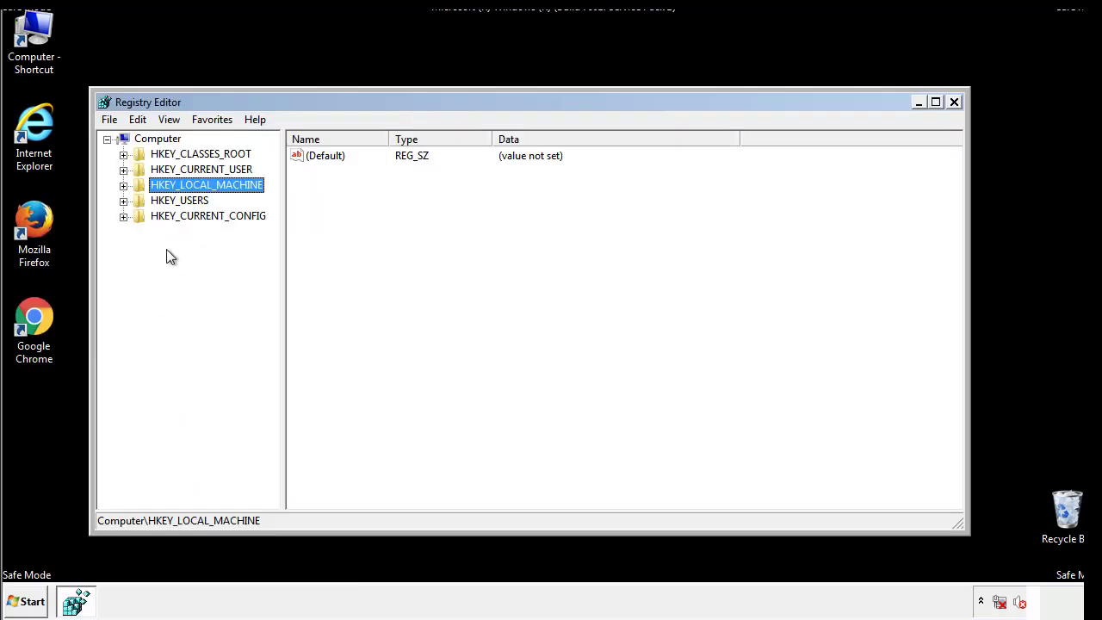
Expand HKLM\SOFTWARE\Microsoft\Windows\CurrentVersion and select the Run key
click(124, 187)
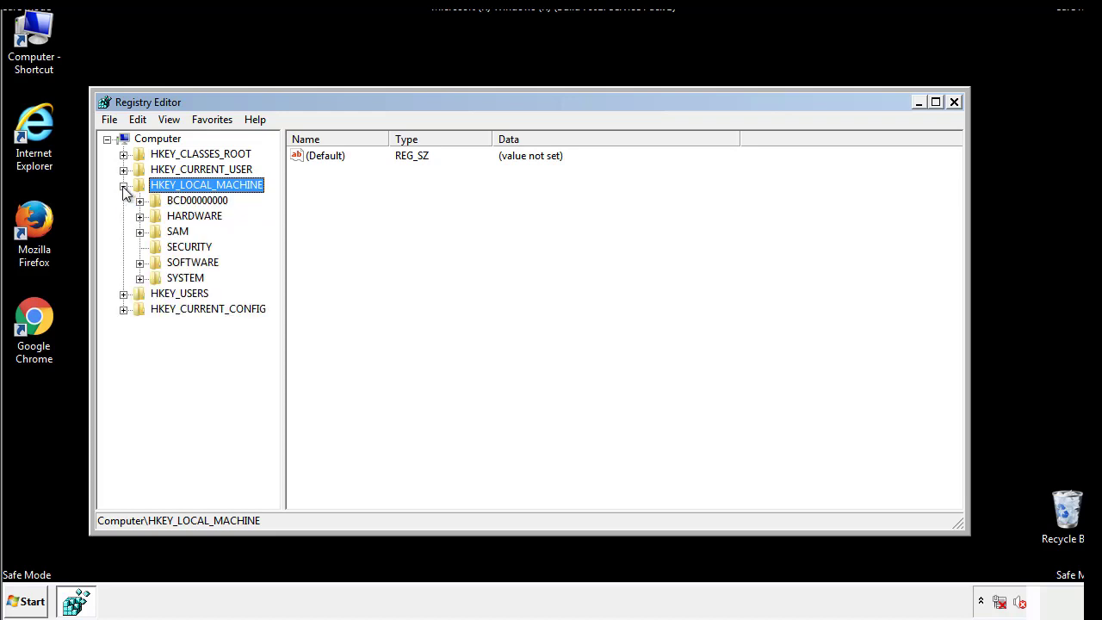
click(139, 263)
scroll(273, 261, down, 1)
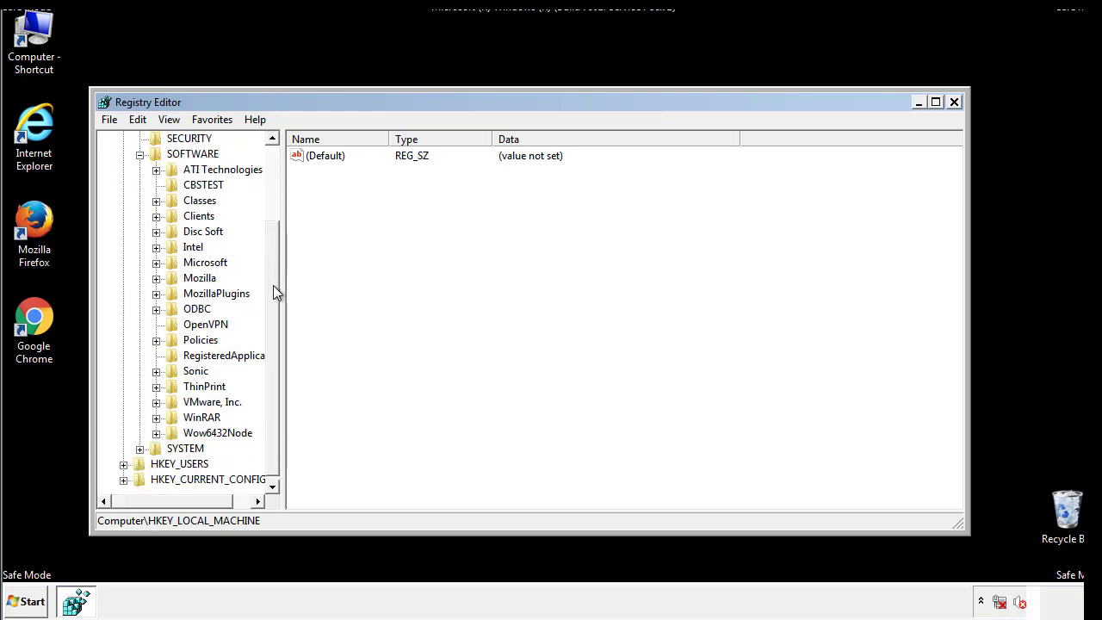
click(156, 263)
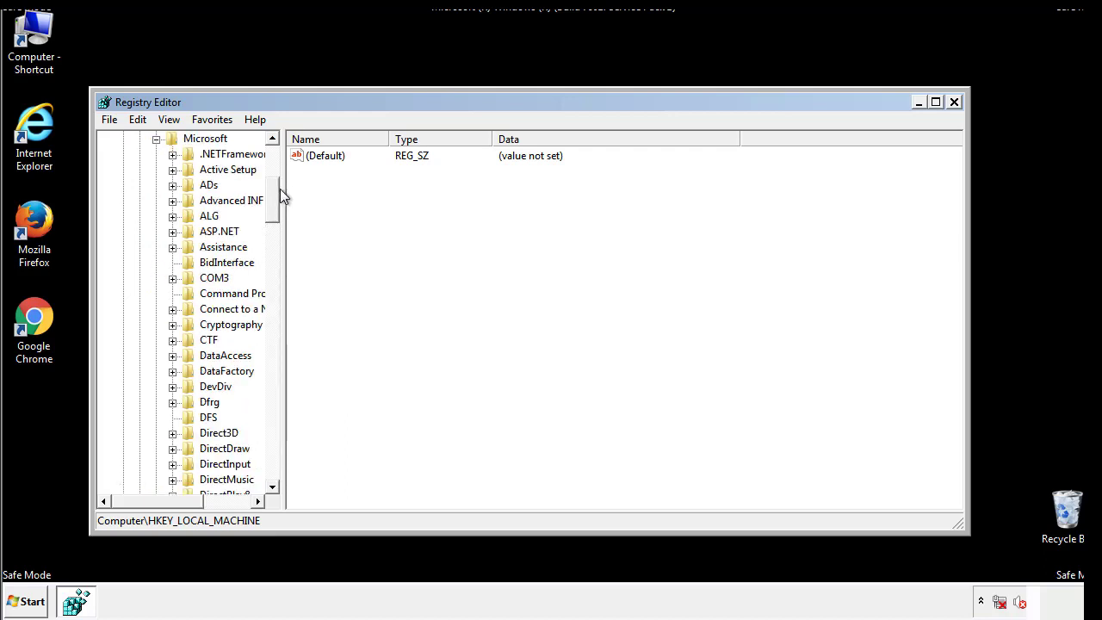
drag(271, 215, 274, 443)
click(173, 263)
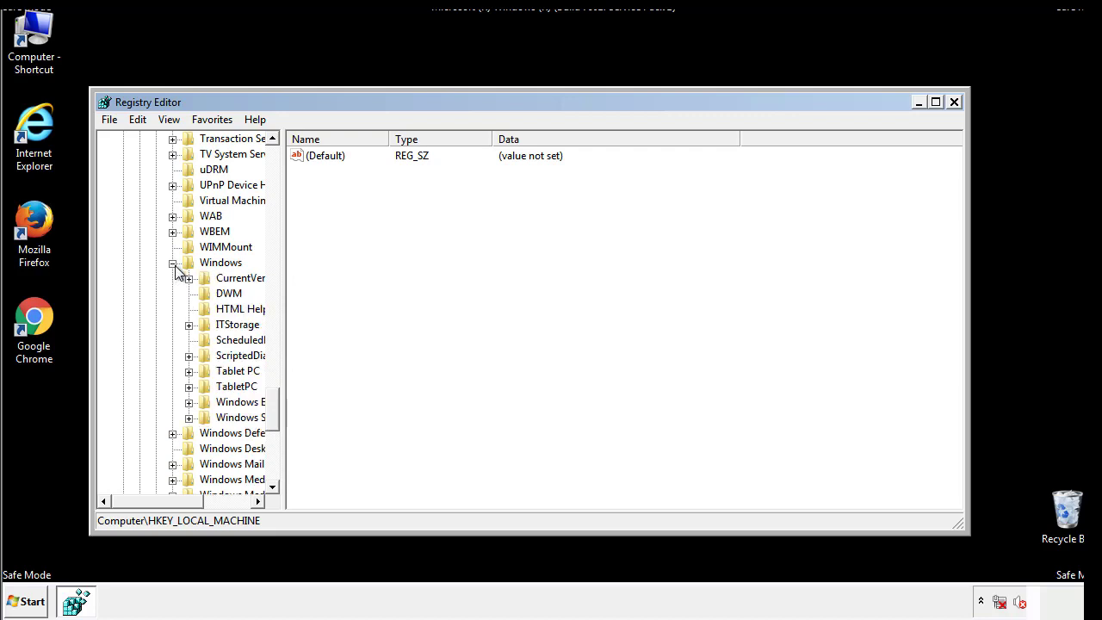
drag(150, 503, 176, 505)
click(144, 278)
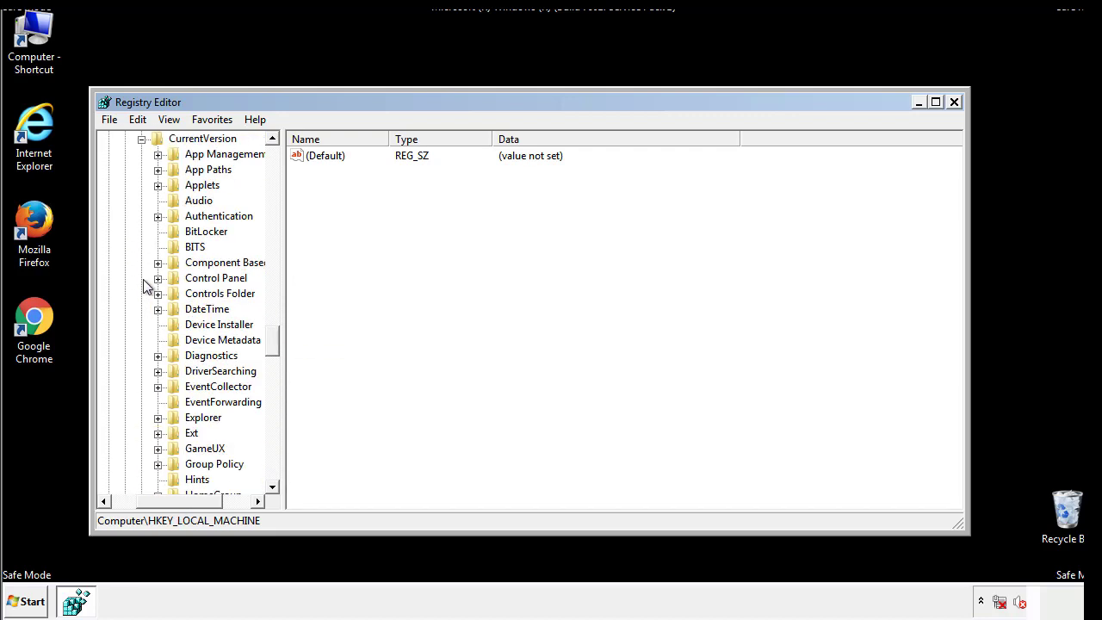
drag(280, 341, 273, 399)
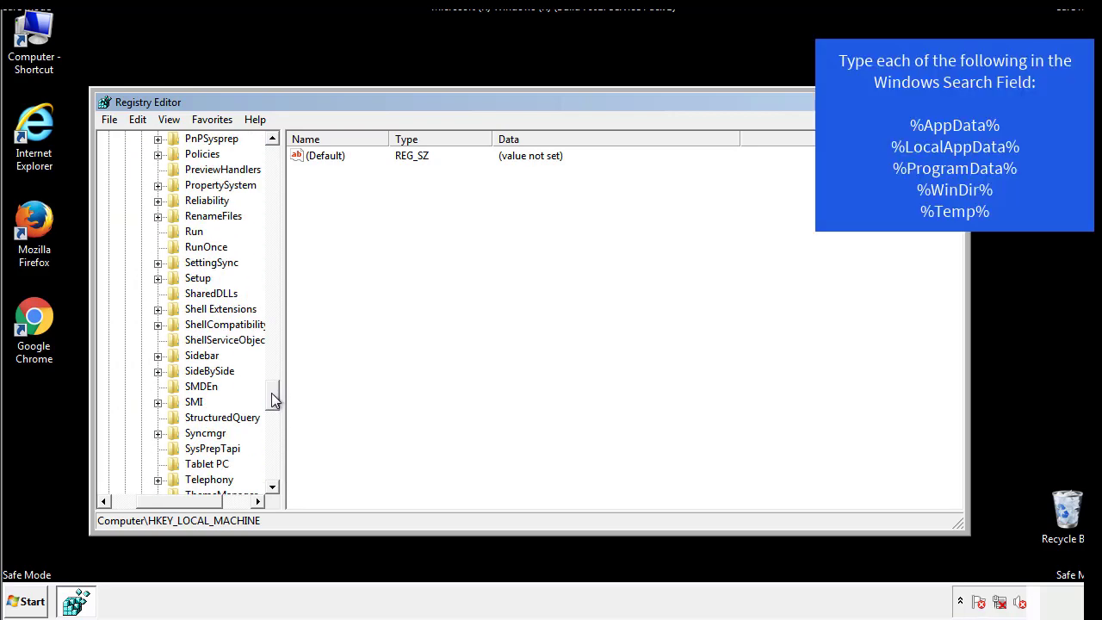
click(190, 231)
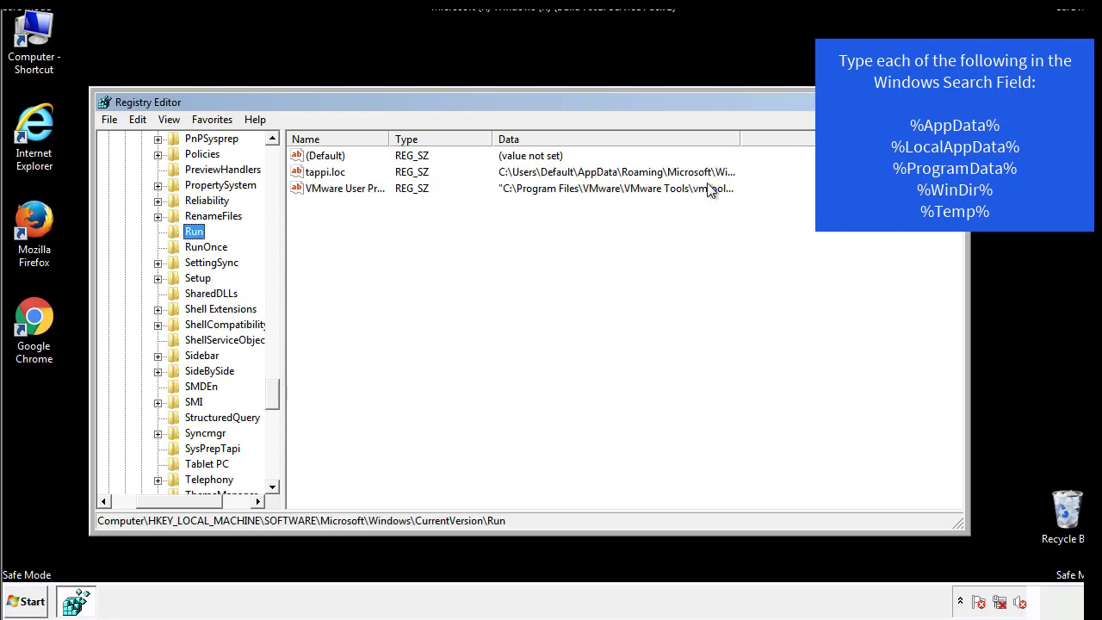
Delete the tappi.loc value from the HKLM Run key and scroll the tree back up
click(327, 179)
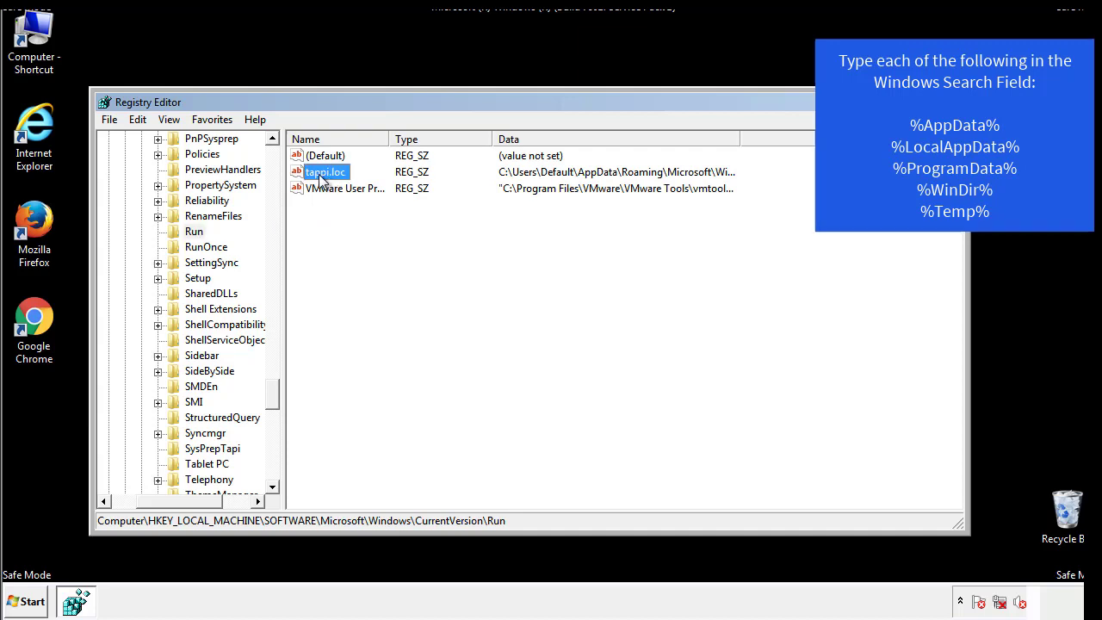
right_click(321, 175)
click(346, 224)
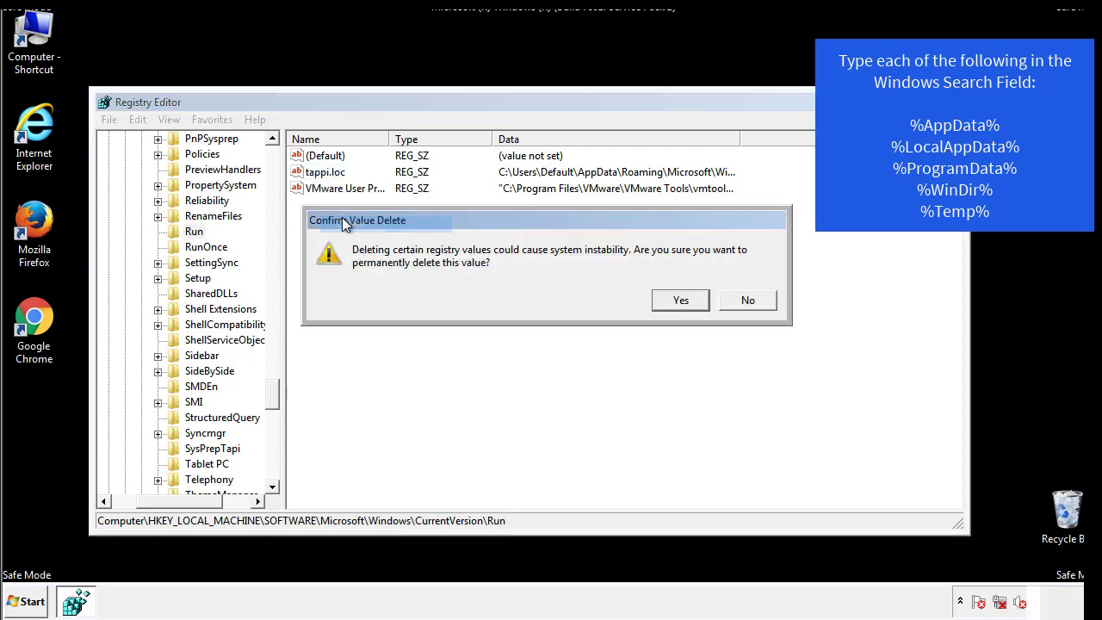
click(670, 303)
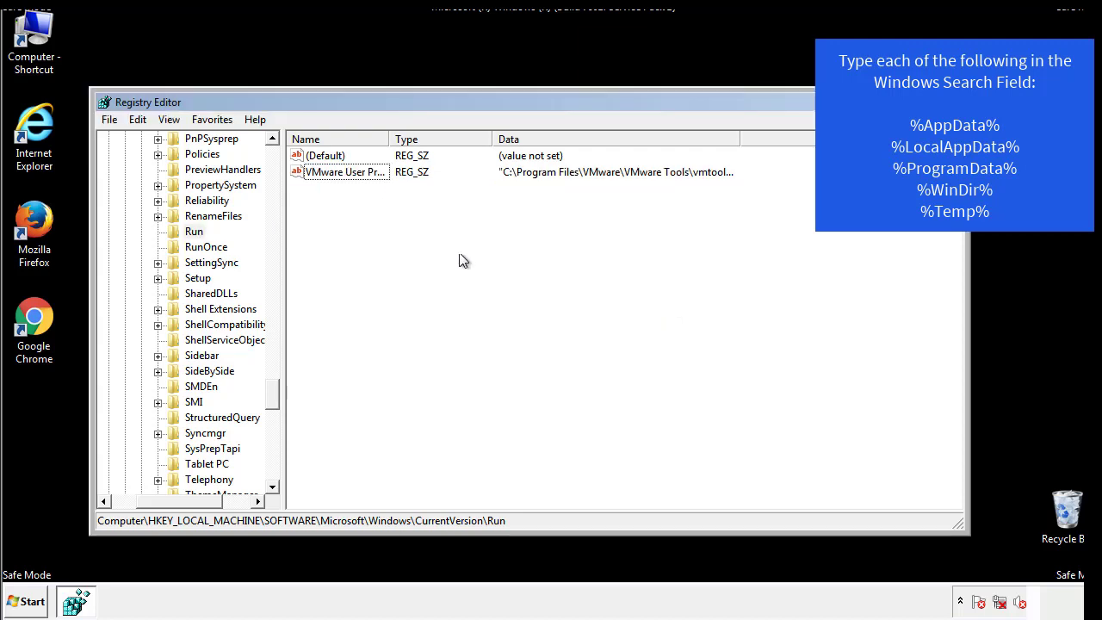
drag(273, 397, 273, 472)
drag(184, 505, 135, 513)
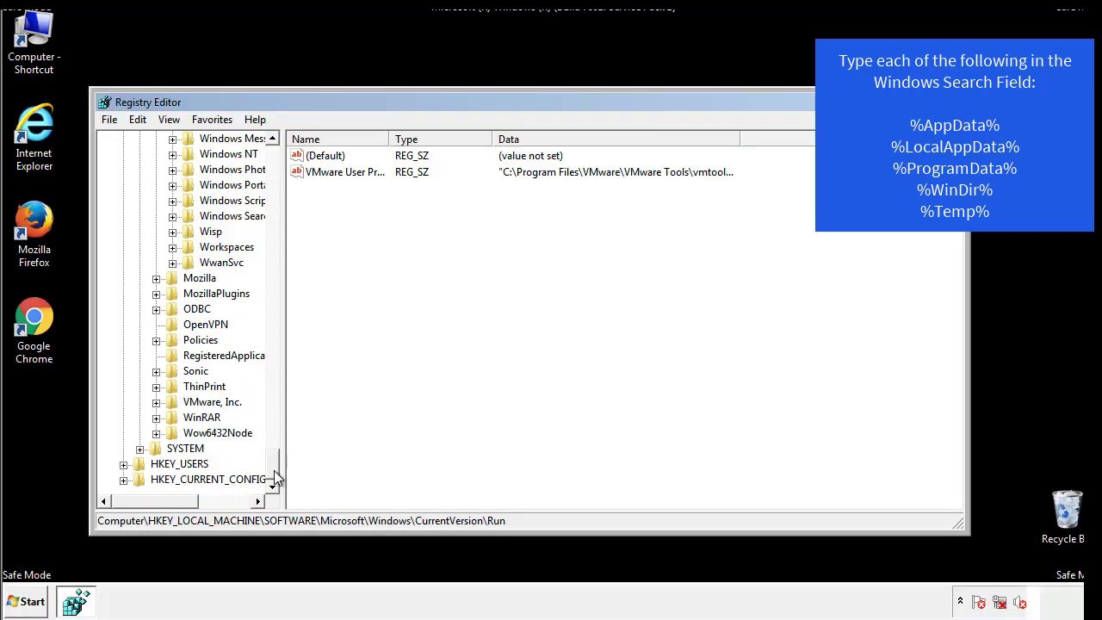
drag(273, 469, 283, 169)
Collapse HKLM and open HKEY_CURRENT_USER\Software\Microsoft\Windows\CurrentVersion\Run
click(123, 184)
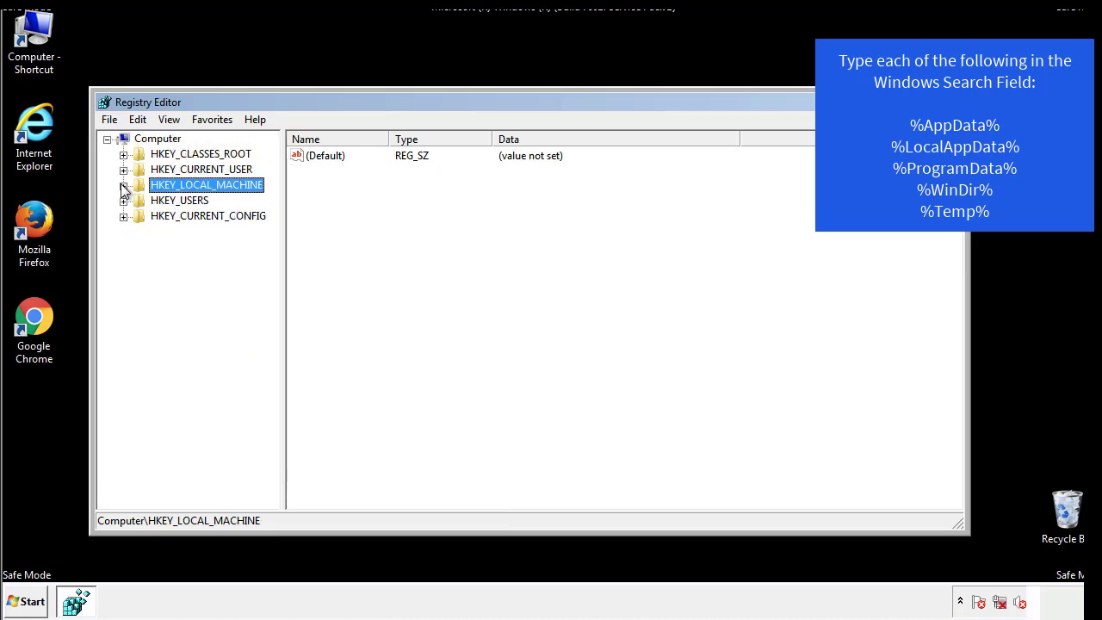
click(124, 170)
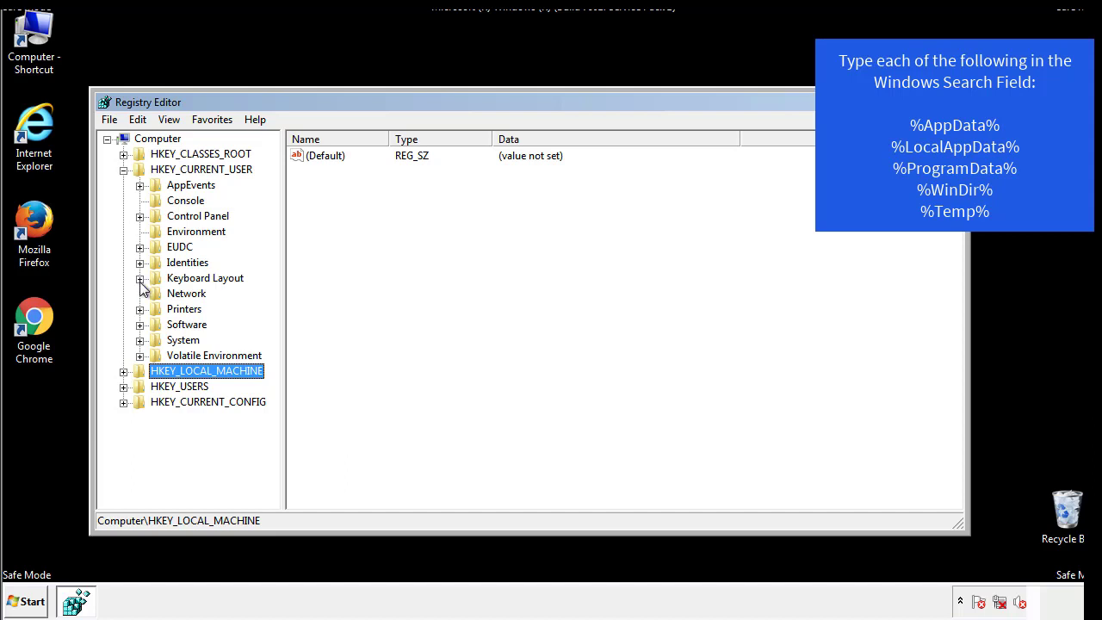
click(140, 325)
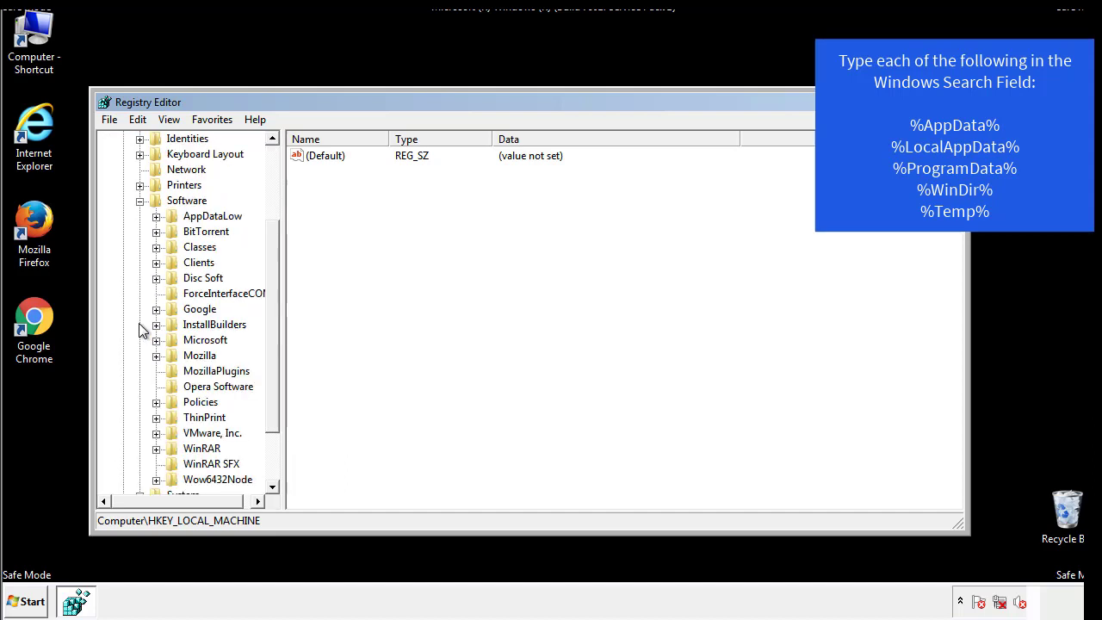
drag(270, 313, 270, 328)
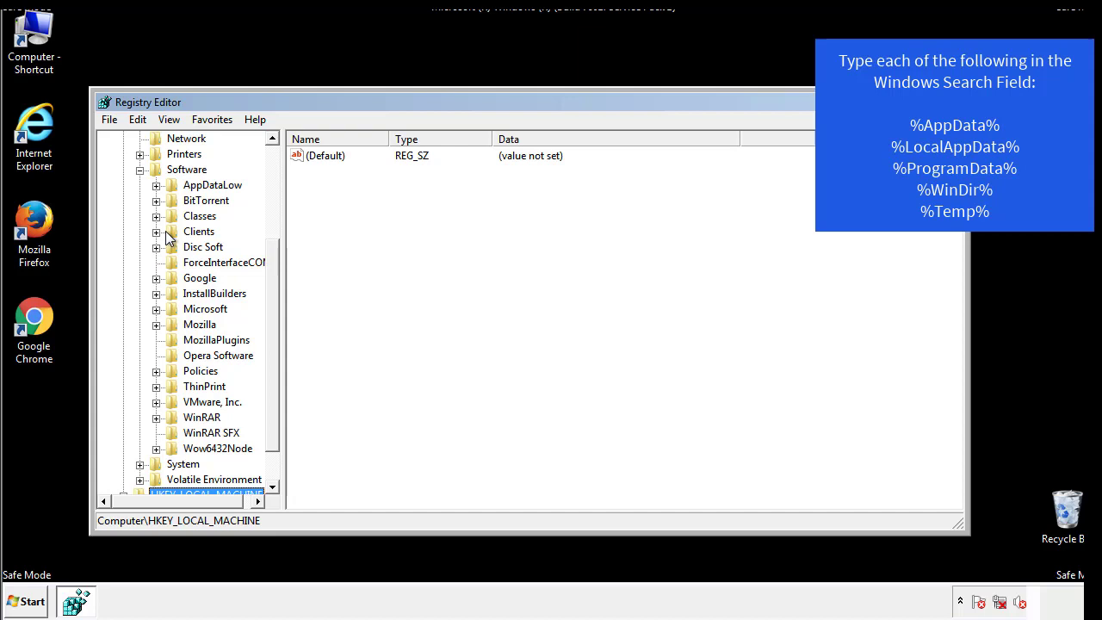
click(155, 310)
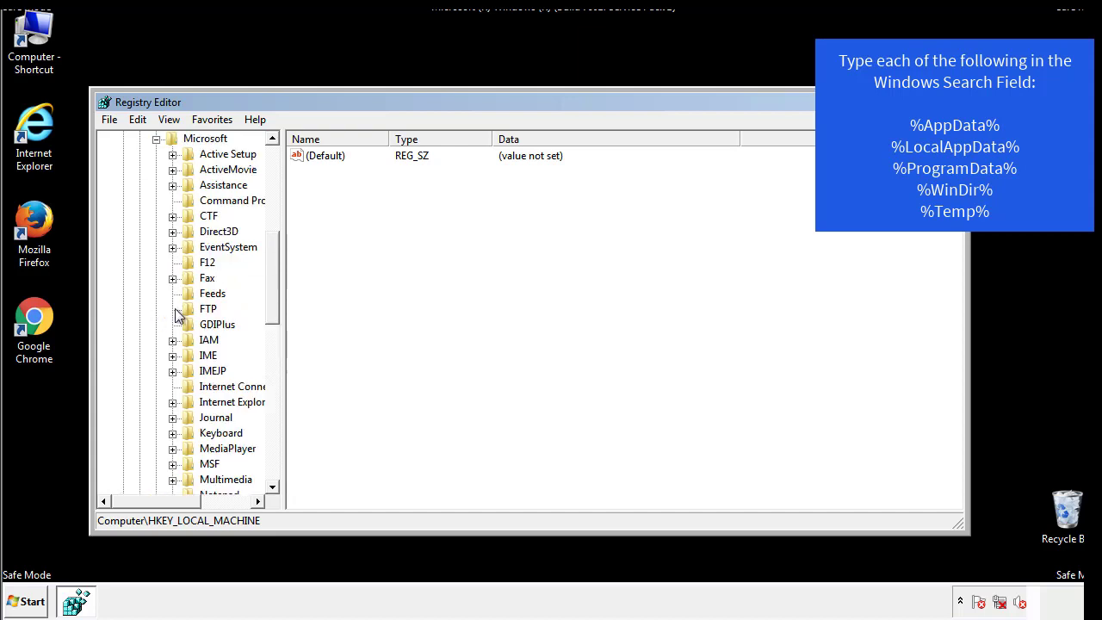
drag(271, 251, 272, 358)
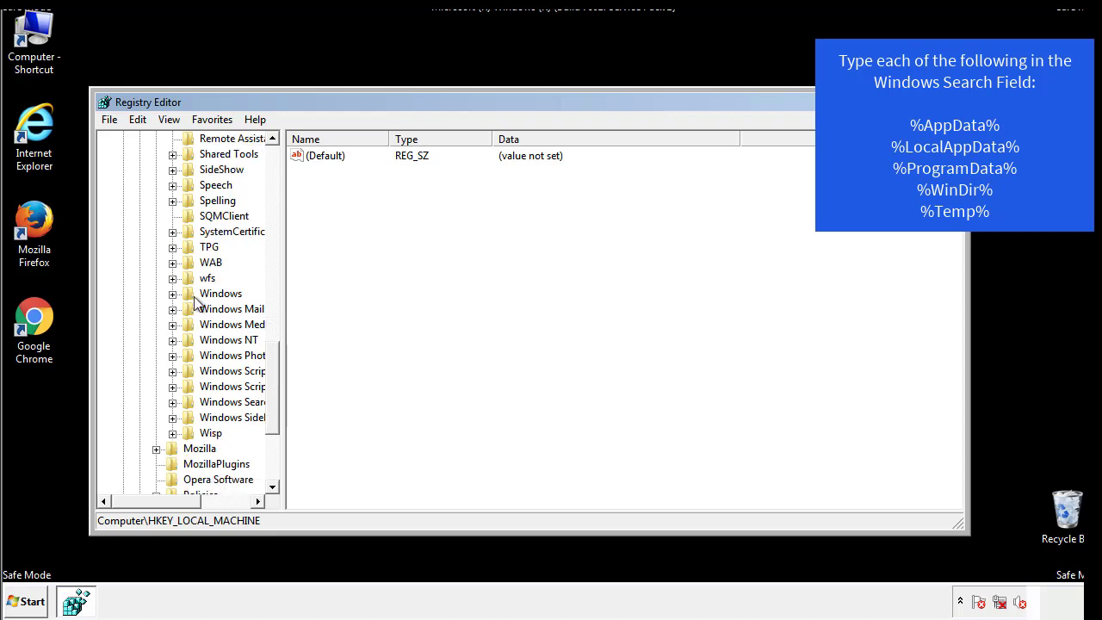
click(172, 294)
click(189, 309)
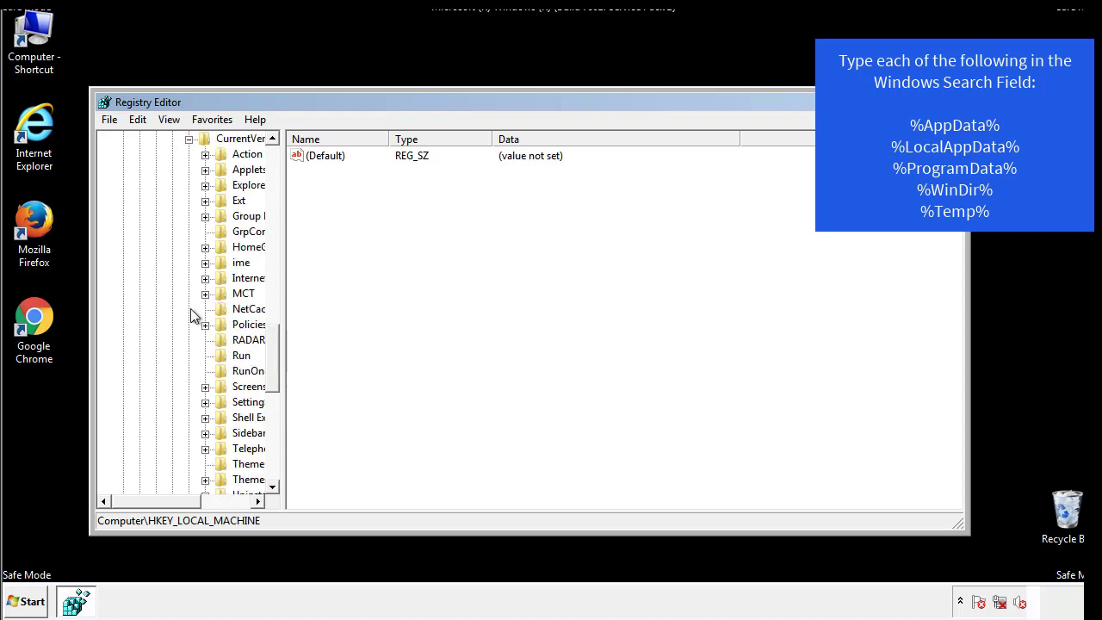
drag(171, 502, 194, 502)
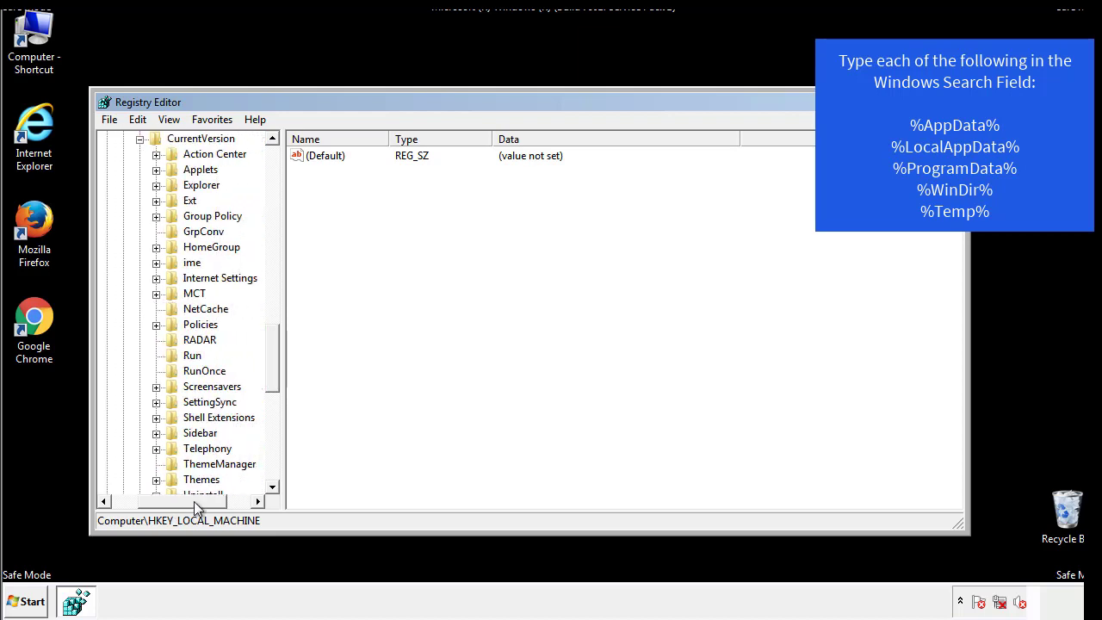
click(191, 355)
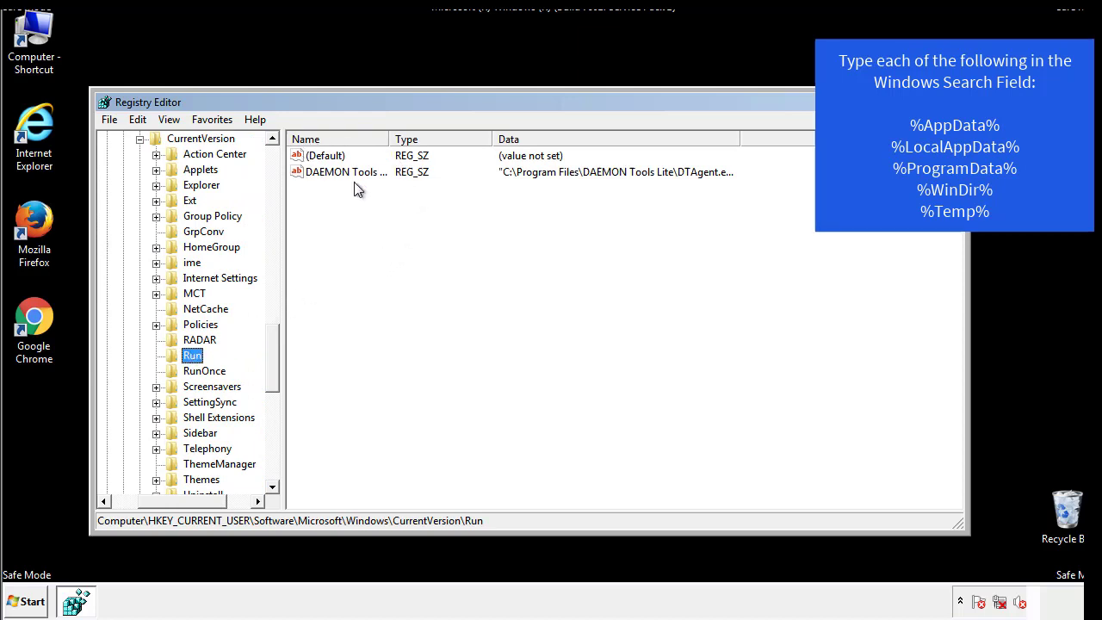
Review the DAEMON Tools Lite startup entry, then collapse the Windows key
click(469, 203)
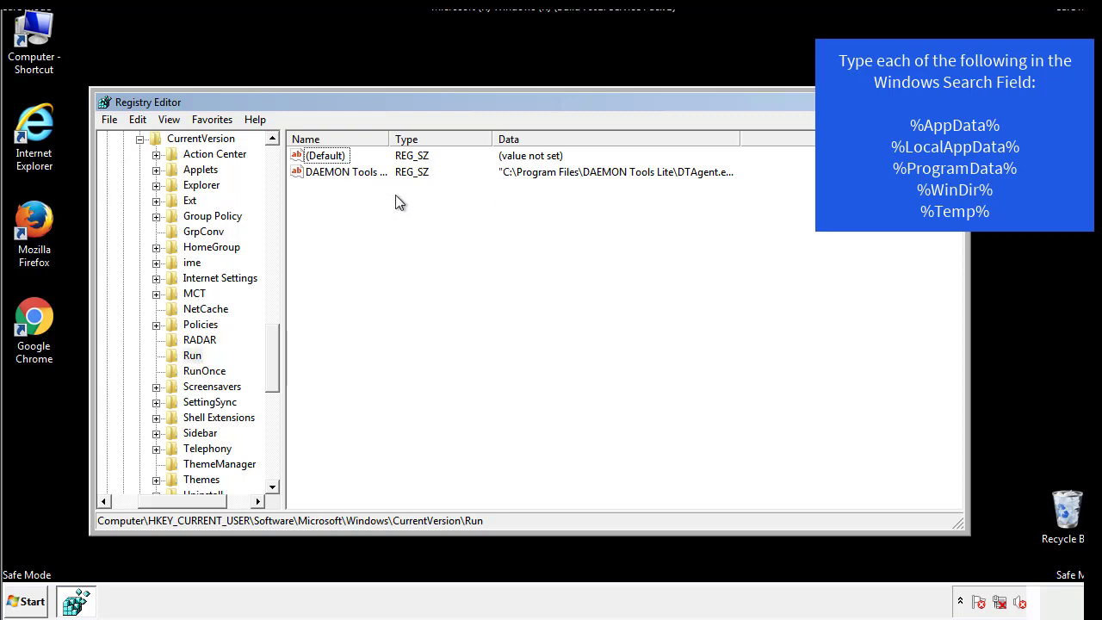
drag(183, 498, 161, 500)
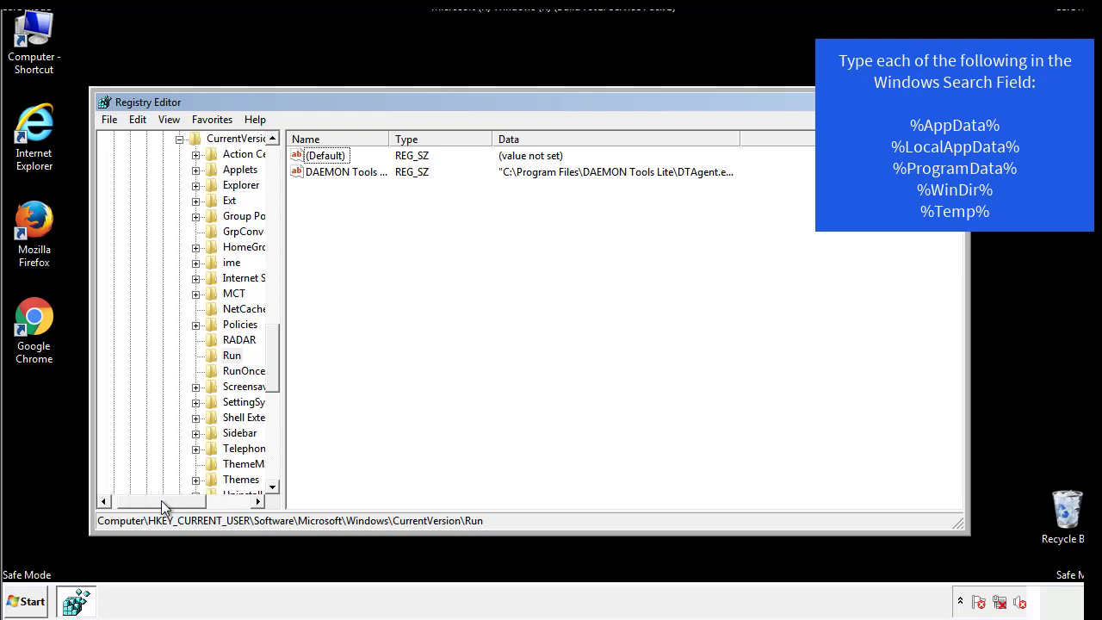
drag(279, 373, 272, 360)
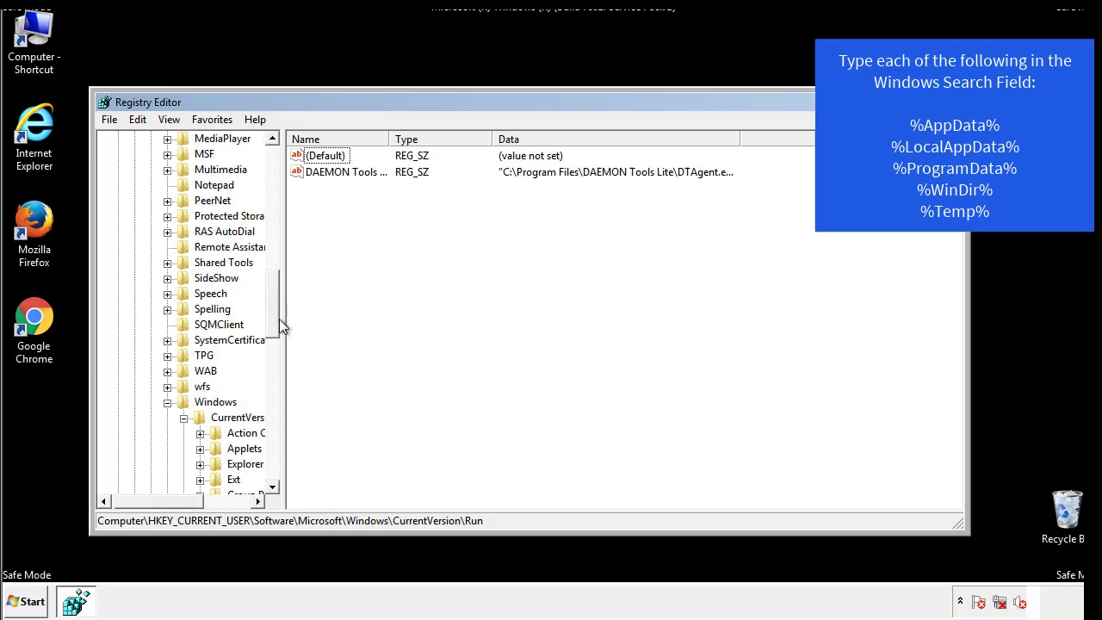
click(168, 402)
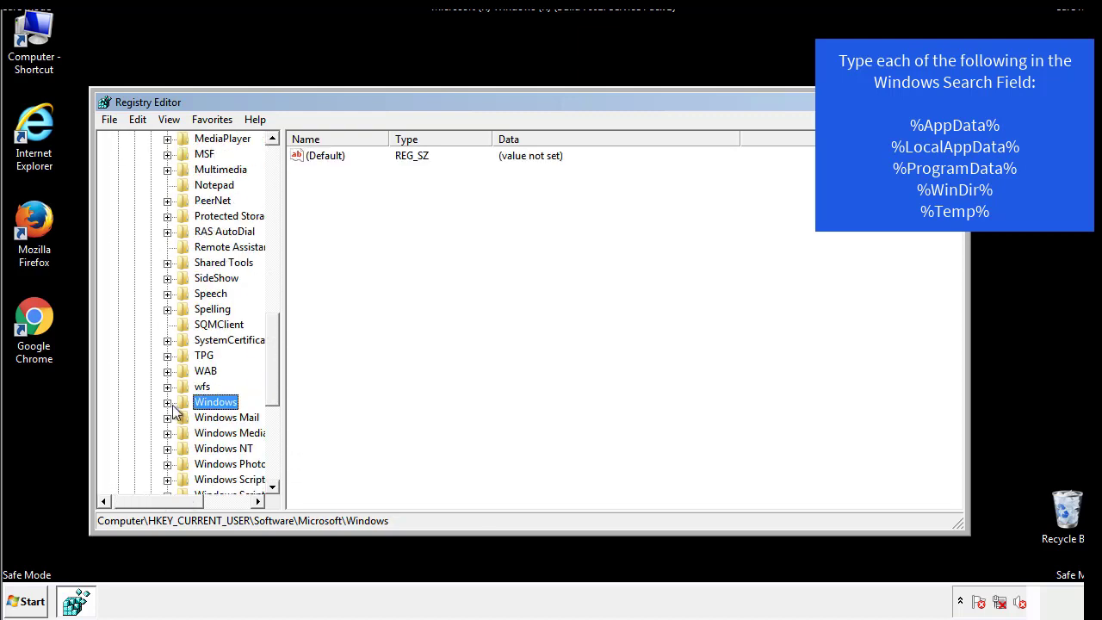
drag(277, 383, 277, 219)
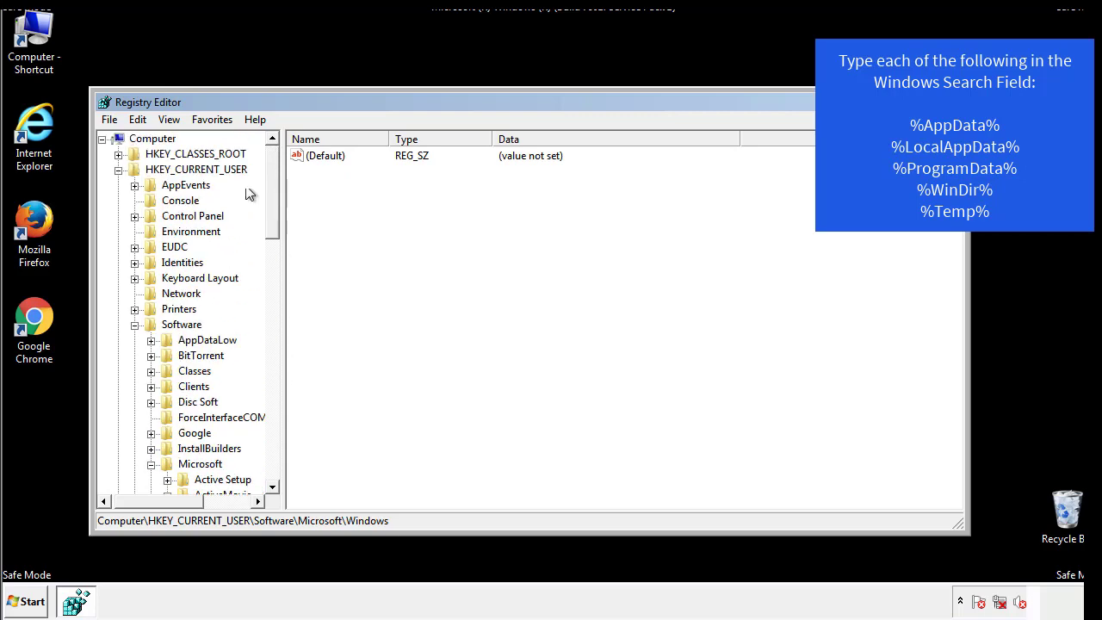
Use Edit > Find to search for %temp%, landing on VolumeCaches\Temporary Files
click(139, 120)
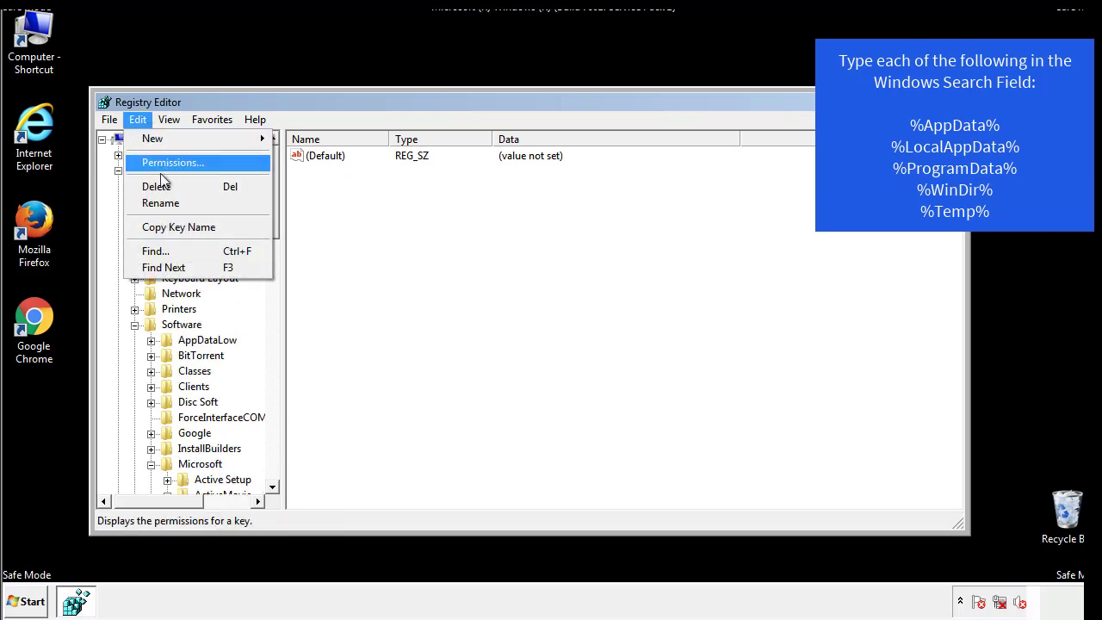
click(155, 251)
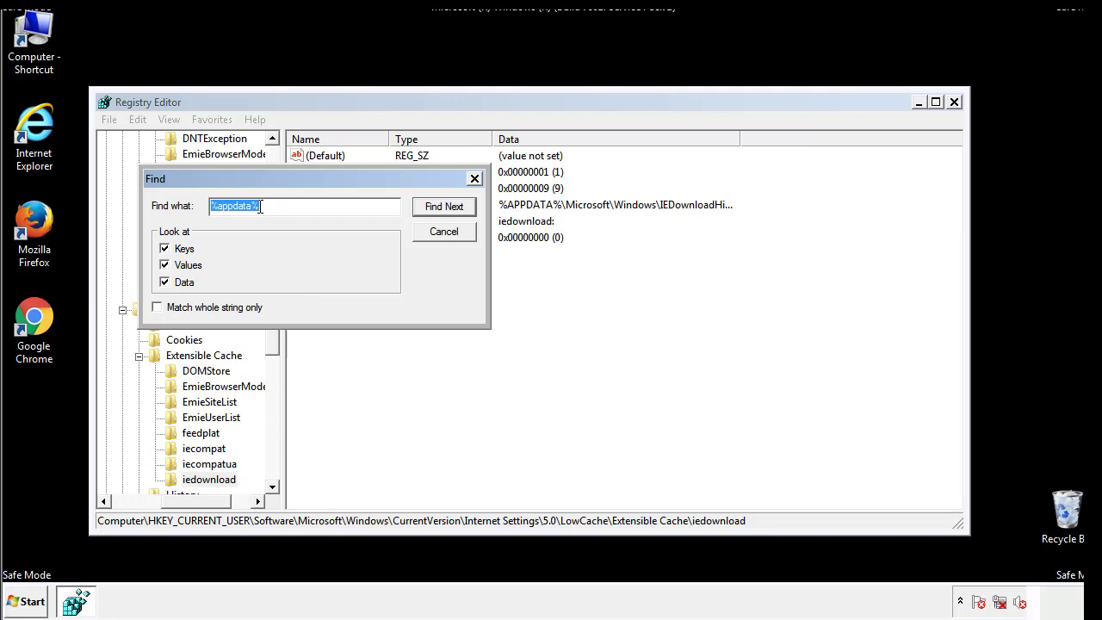
text(%temp%)
key(Return)
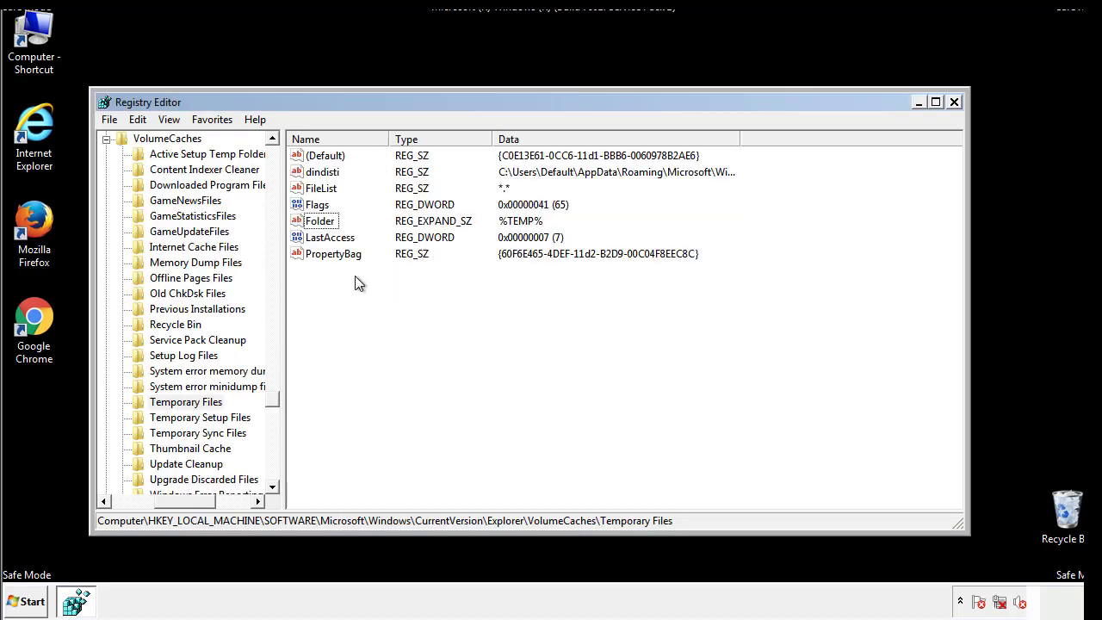
Select all Temporary Files values and delete them, confirming the deletion
drag(355, 277, 311, 156)
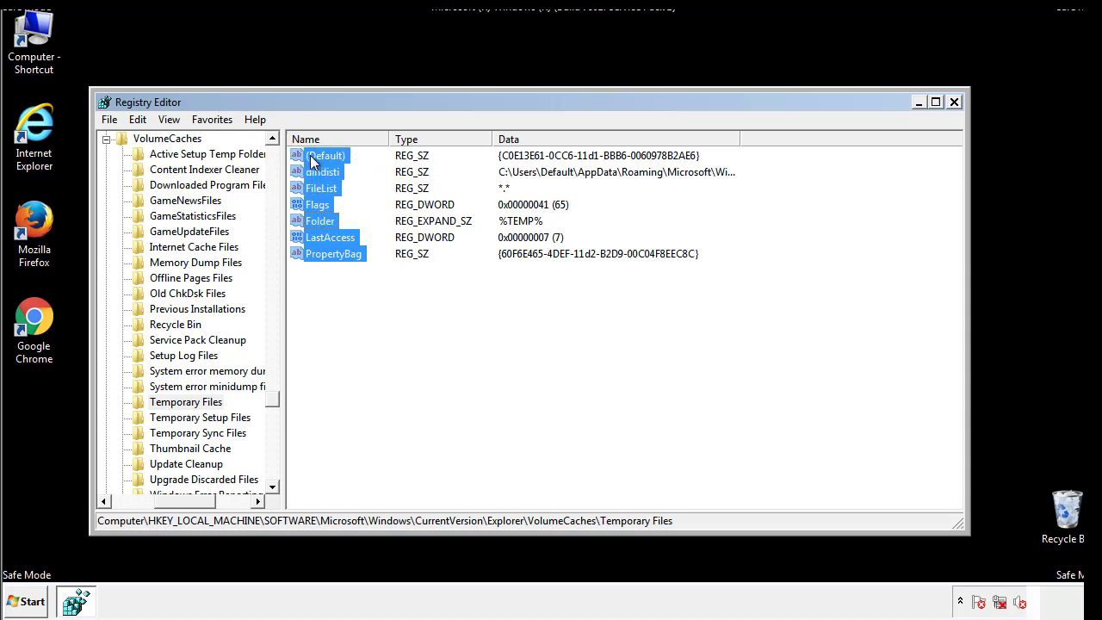
right_click(311, 156)
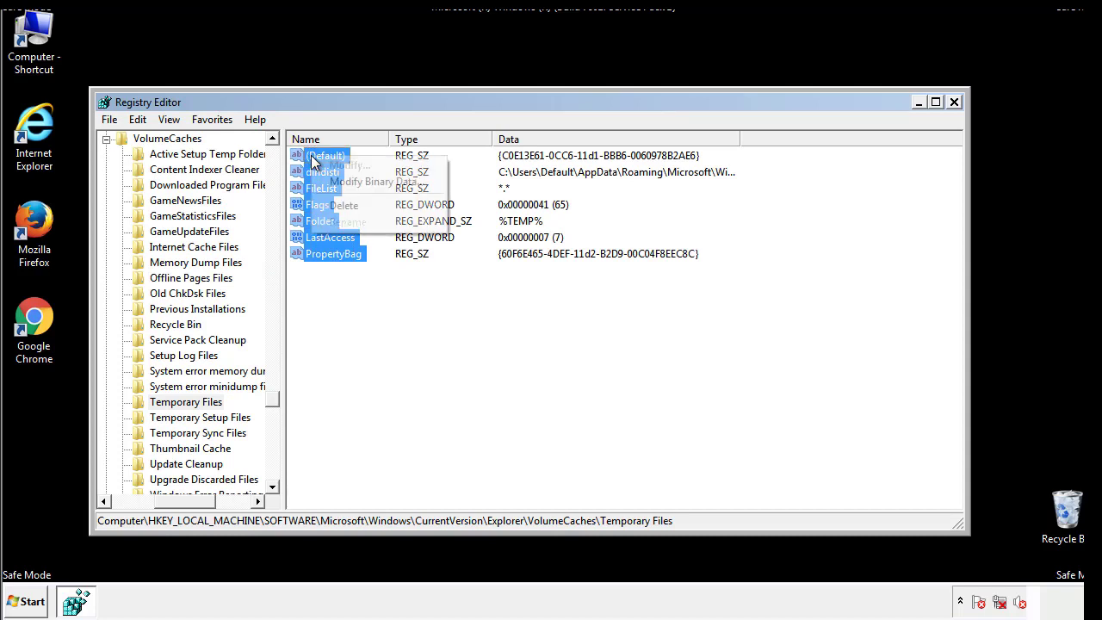
click(338, 205)
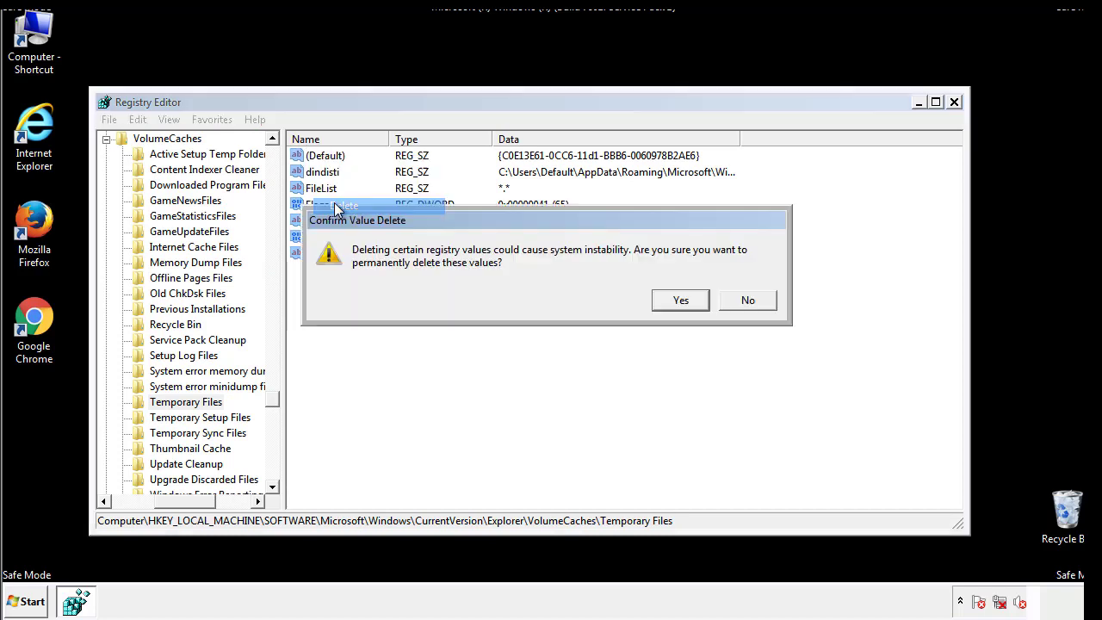
click(682, 300)
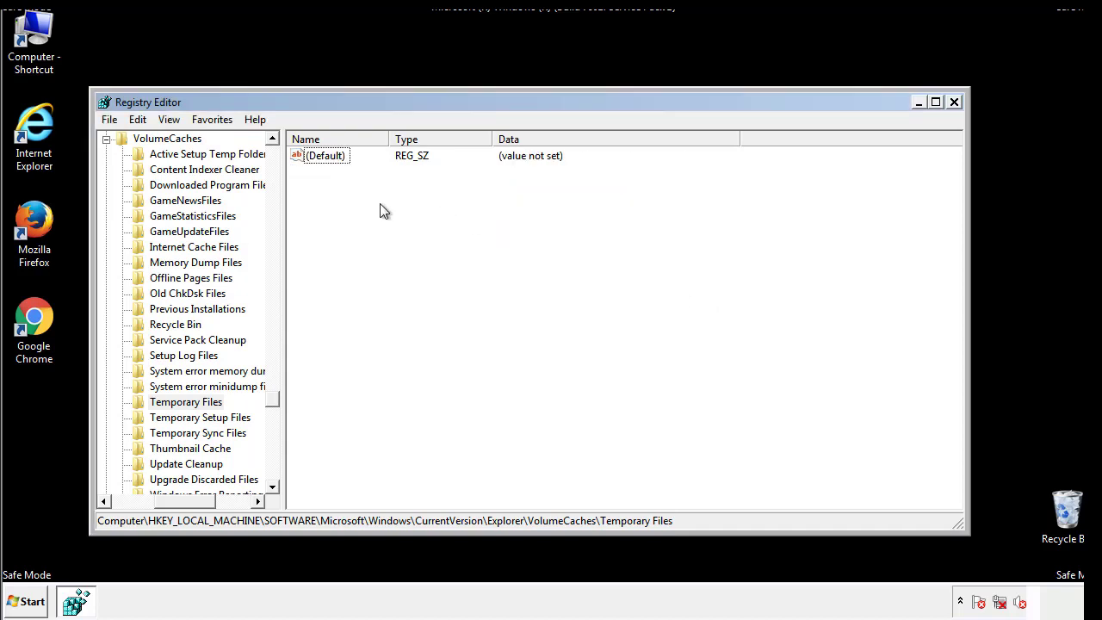
Close Registry Editor and start System Configuration by running msconfig from the Start menu search
click(955, 103)
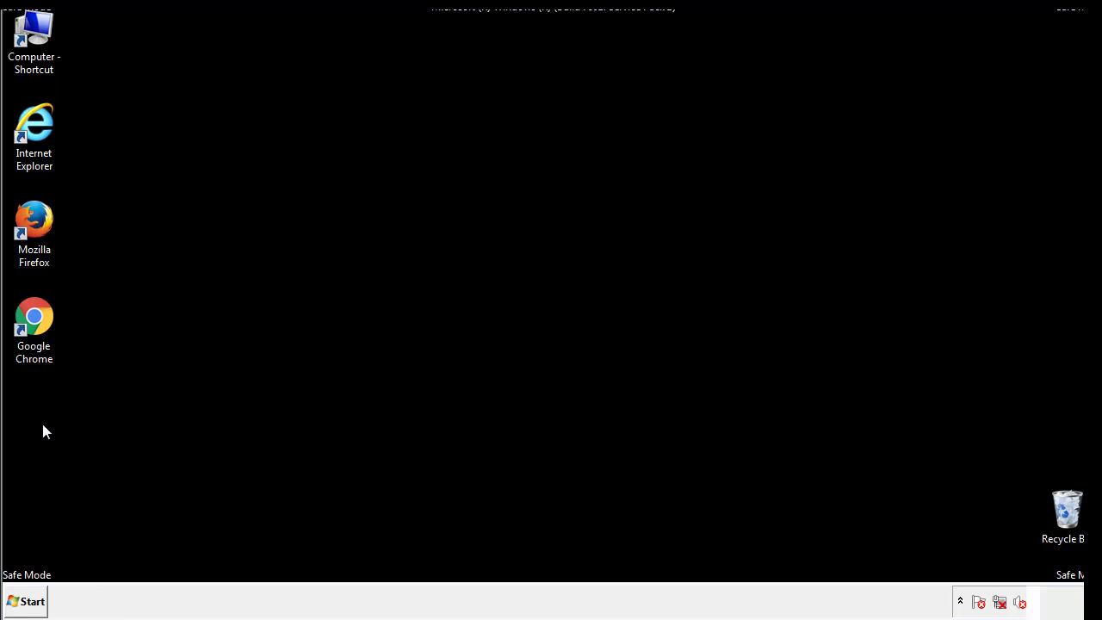
click(22, 607)
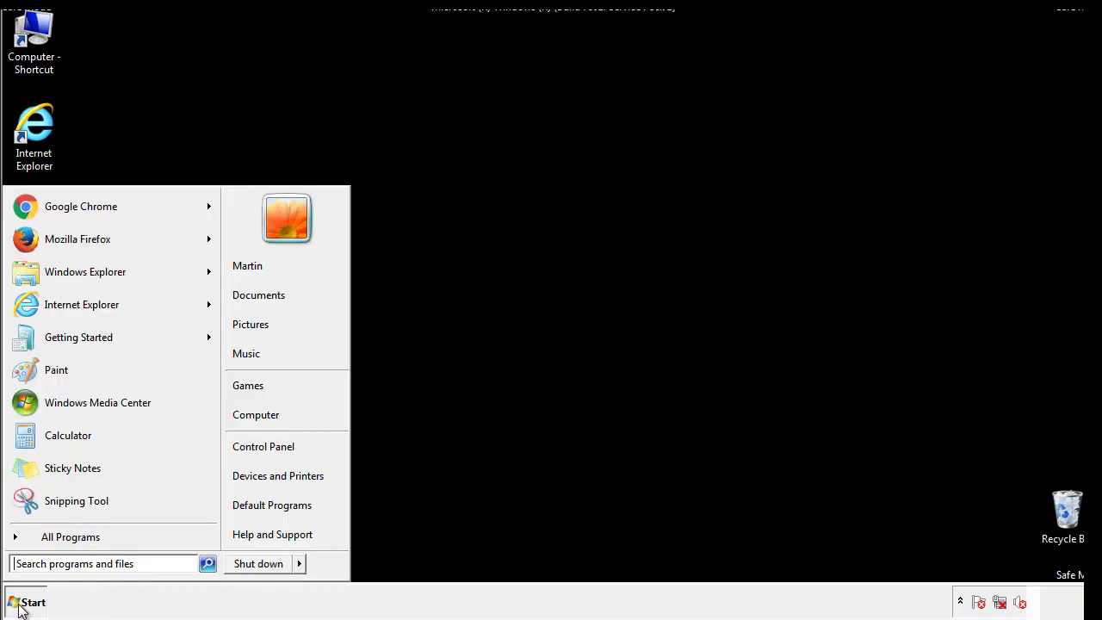
click(59, 563)
text(mscon)
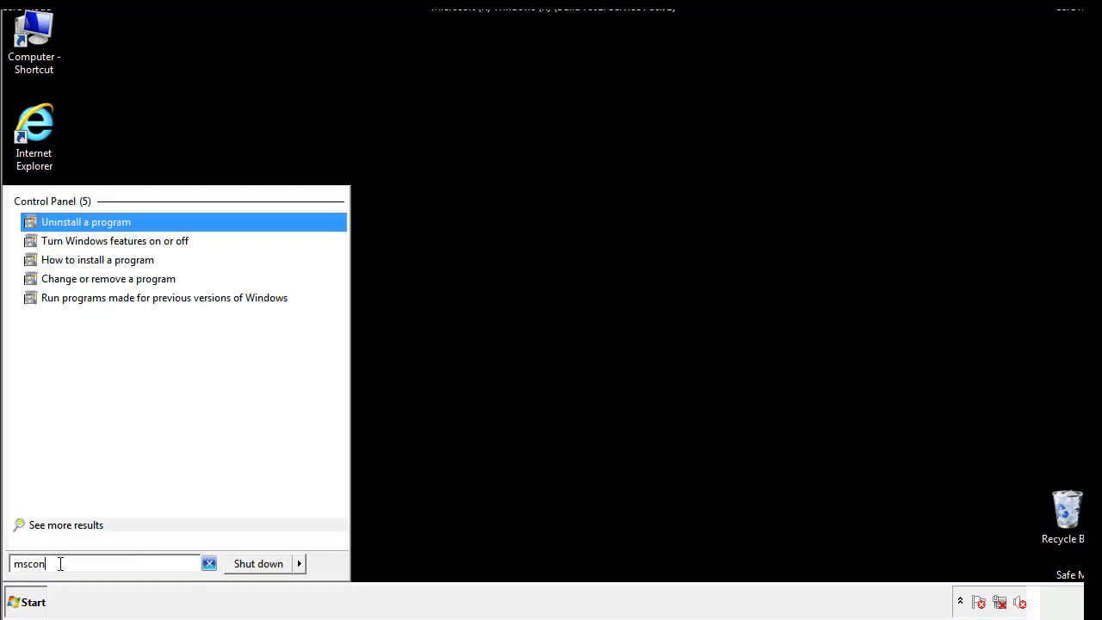
text(fig)
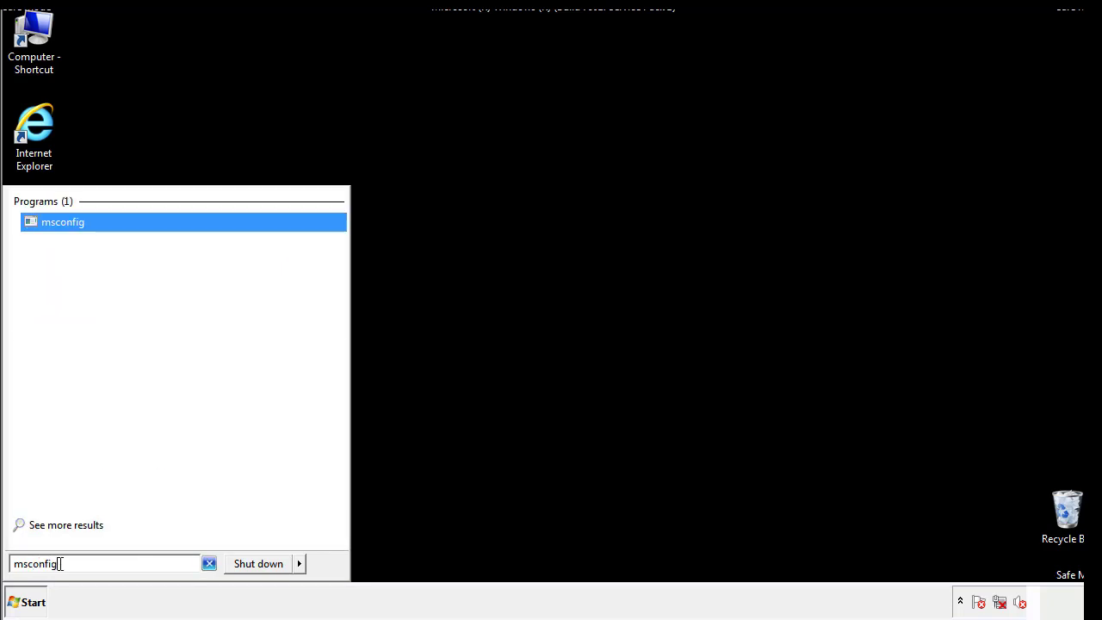
key(Return)
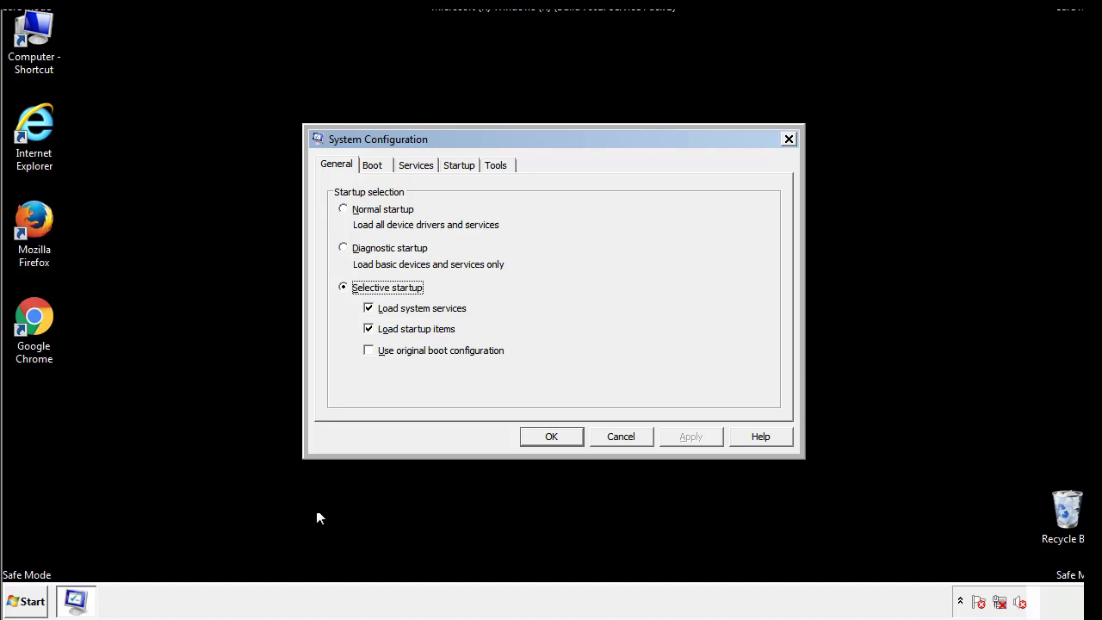
Uncheck Safe boot on the Boot tab, apply and confirm, then restart Windows
click(374, 164)
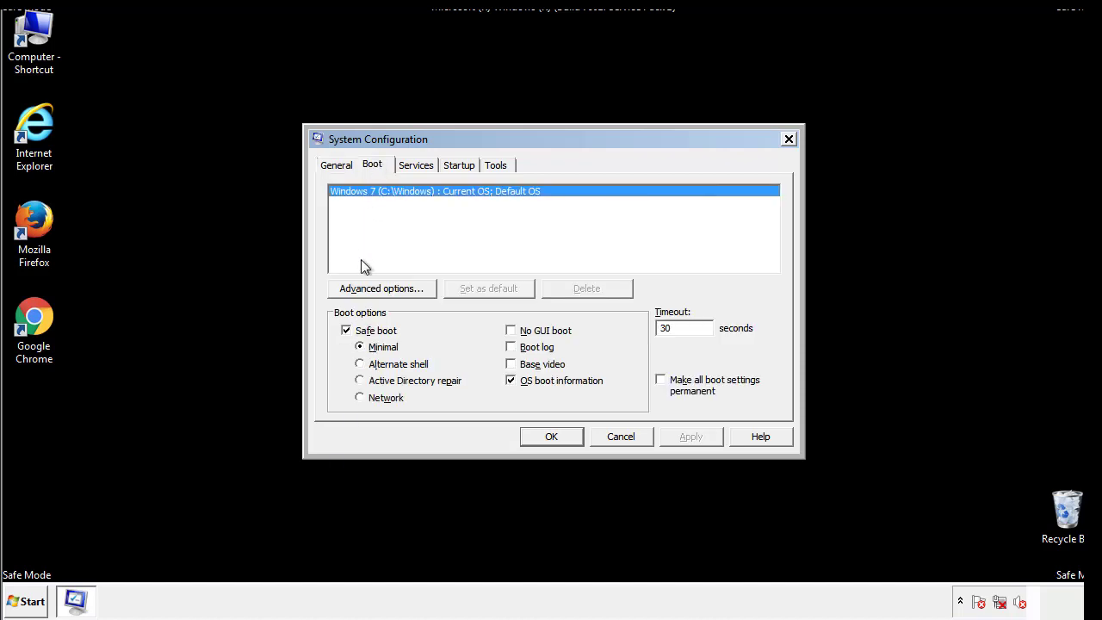
click(347, 331)
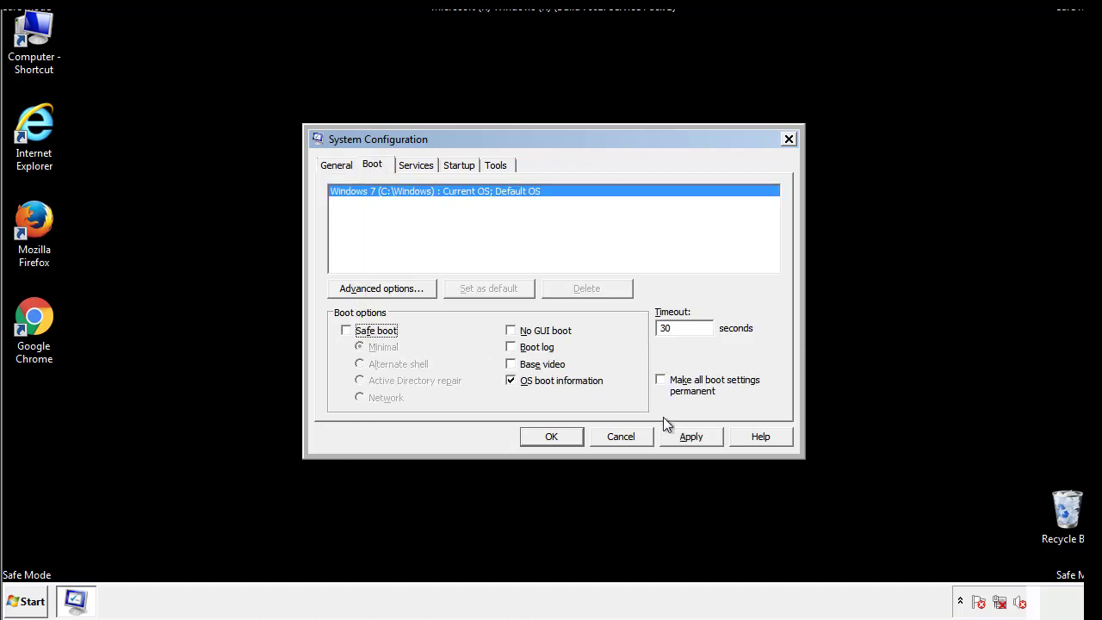
click(694, 436)
click(548, 437)
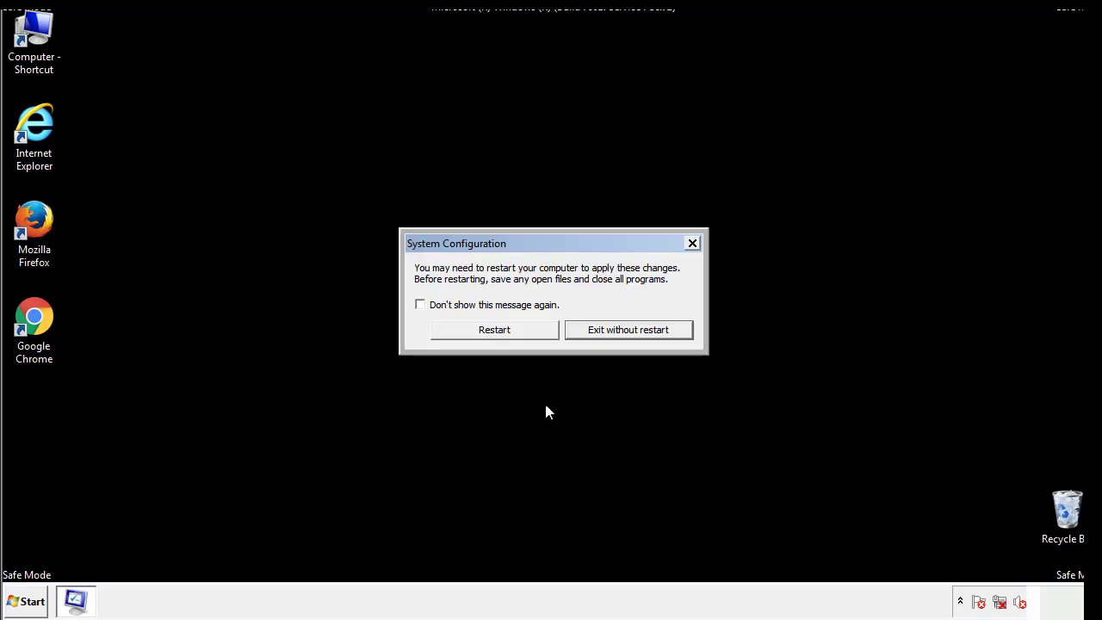
click(510, 336)
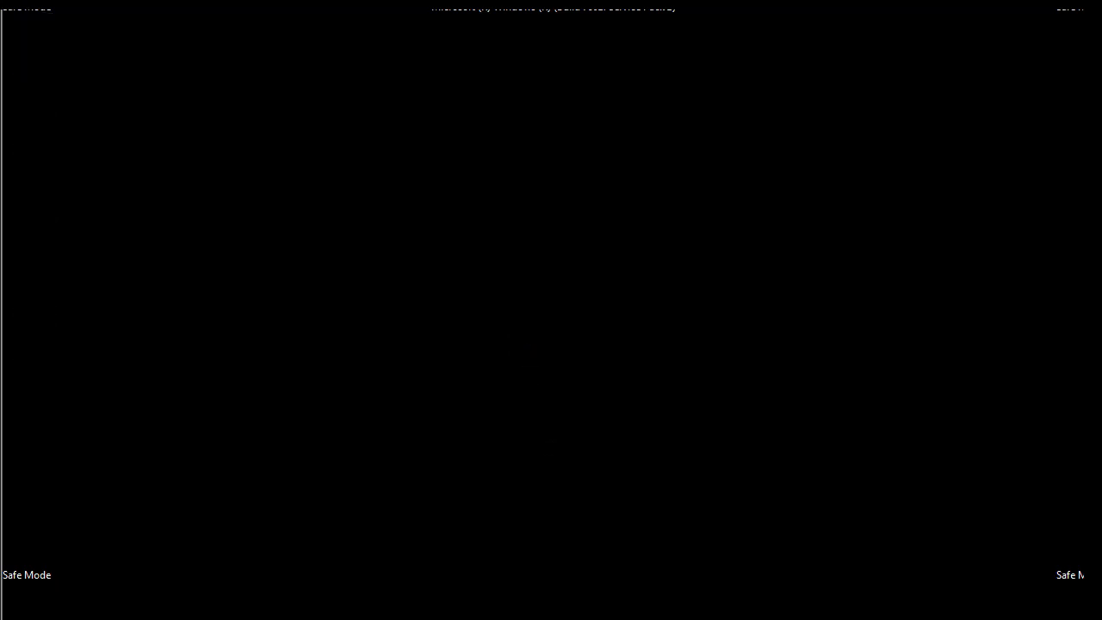